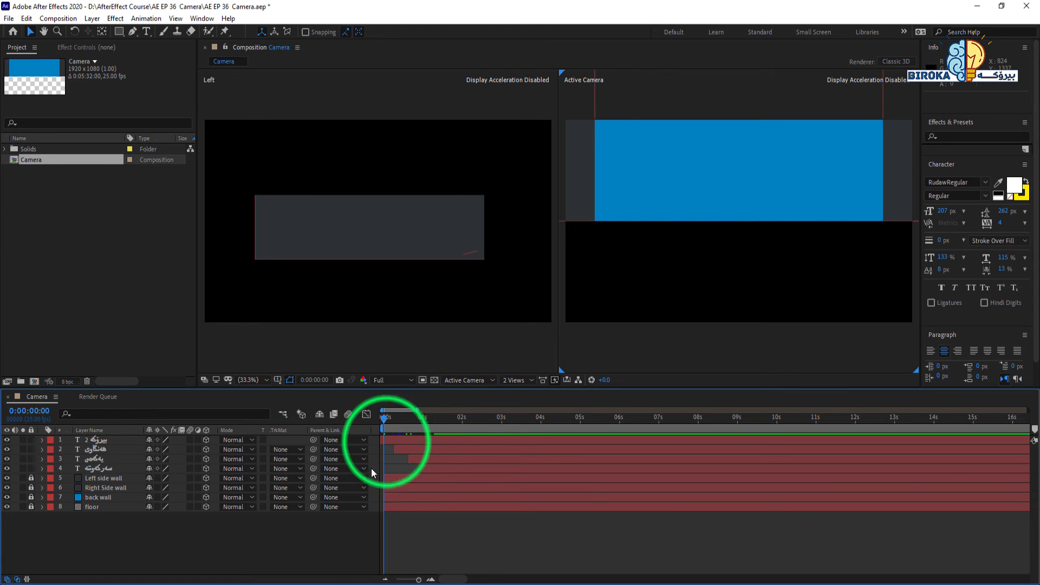
# Add a one-node camera named Camera 1 with the 24mm preset to the composition.
pyautogui.click(386, 441)
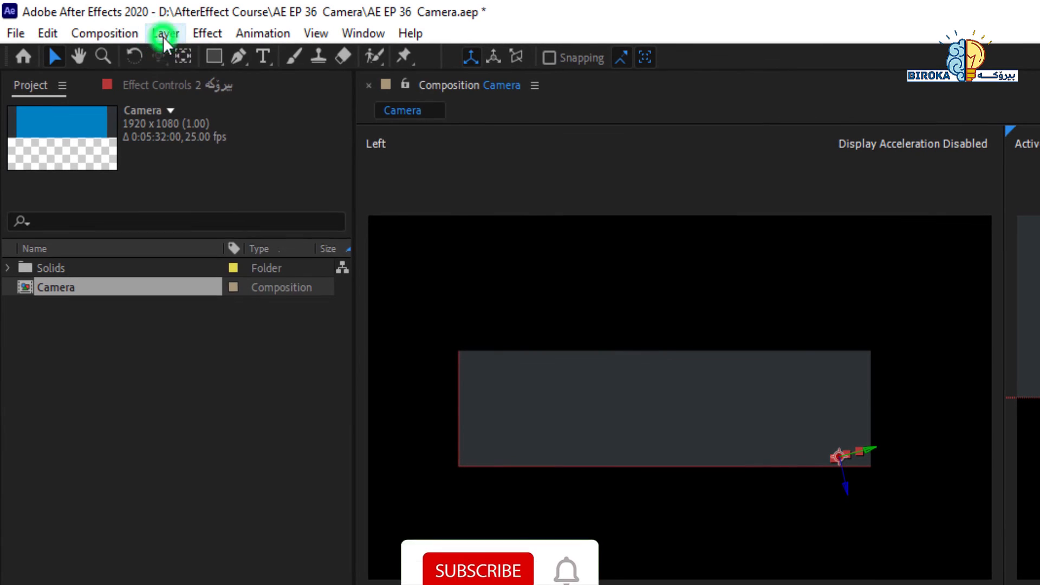
pyautogui.click(92, 18)
pyautogui.moveTo(183, 63)
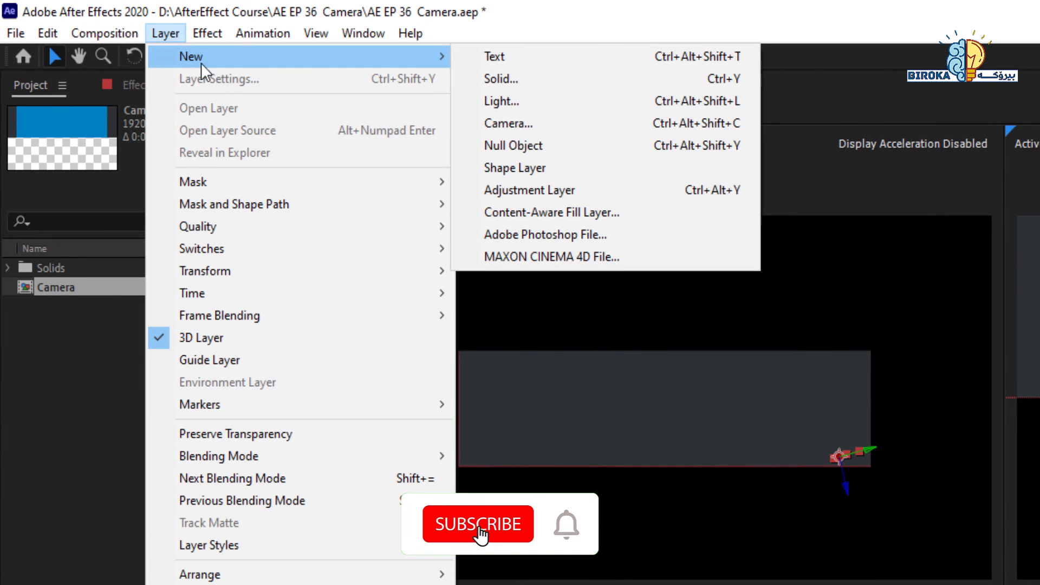
pyautogui.click(560, 123)
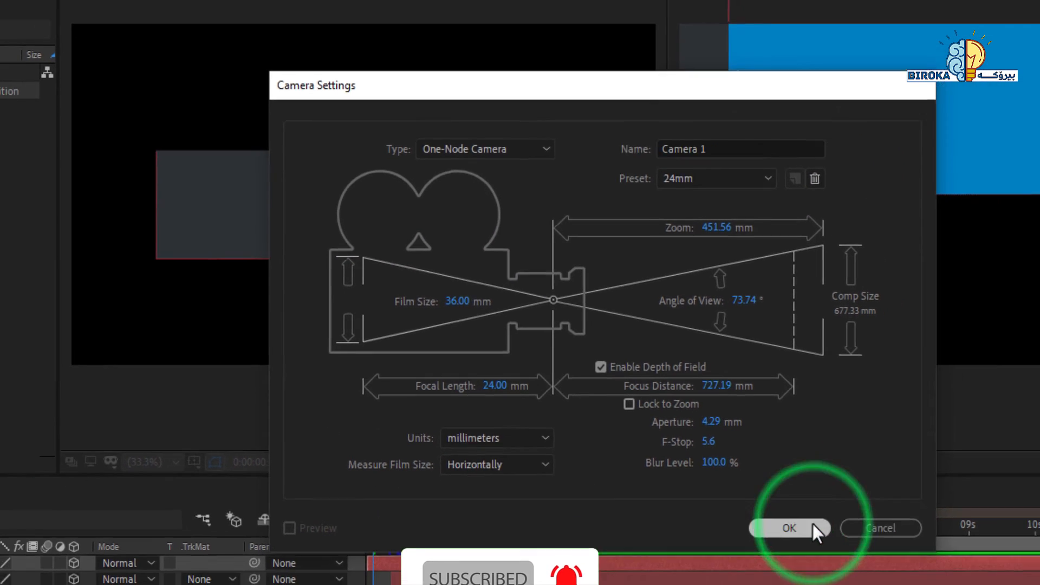
pyautogui.click(813, 525)
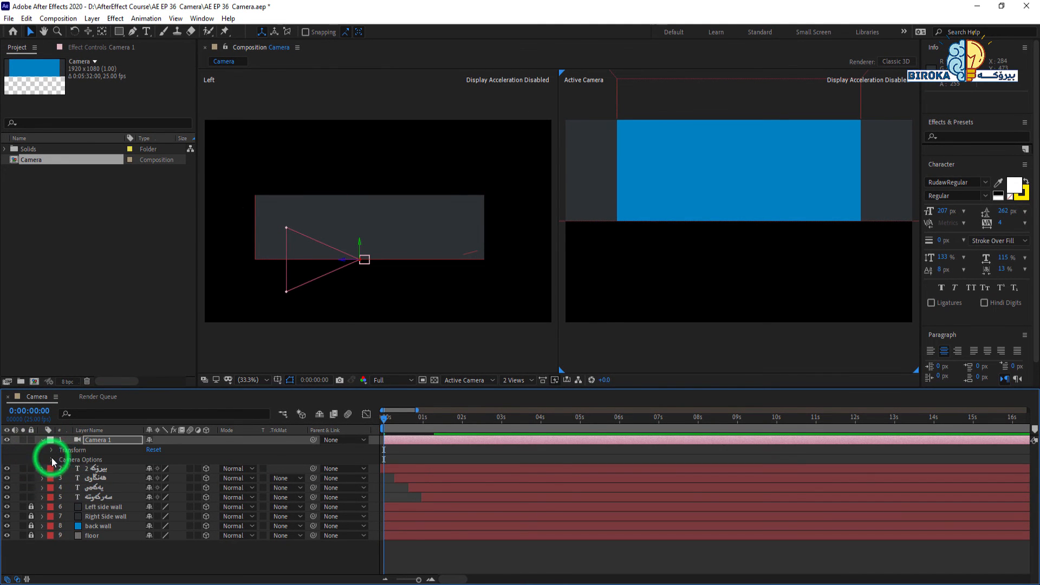
# Expand the Camera Options of the Camera 1 layer and look through the zoom, focus, blur, iris and highlight properties.
pyautogui.press('a')
pyautogui.press('a')
pyautogui.click(465, 500)
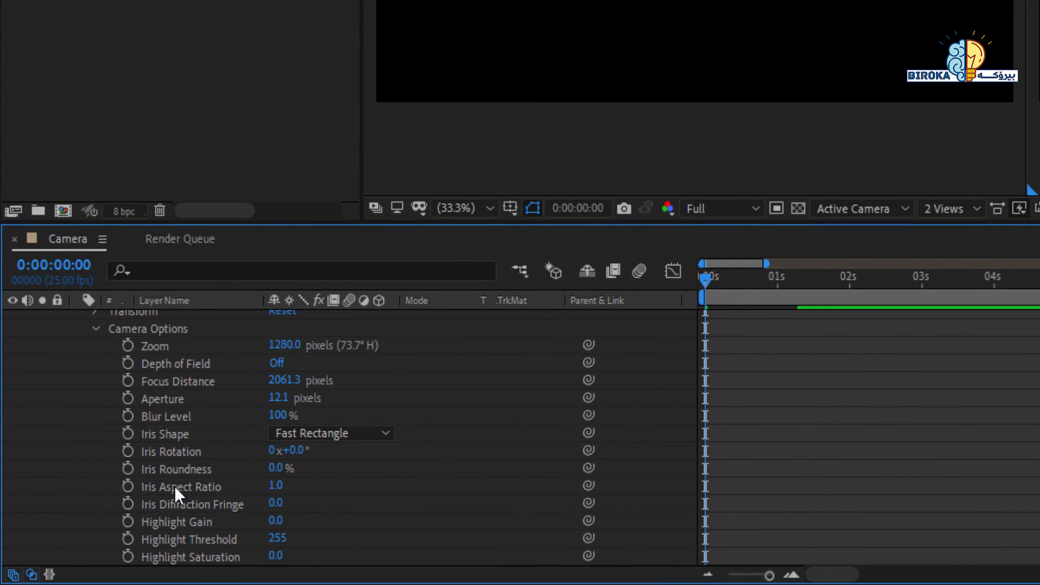
pyautogui.scroll(1, 347, 433)
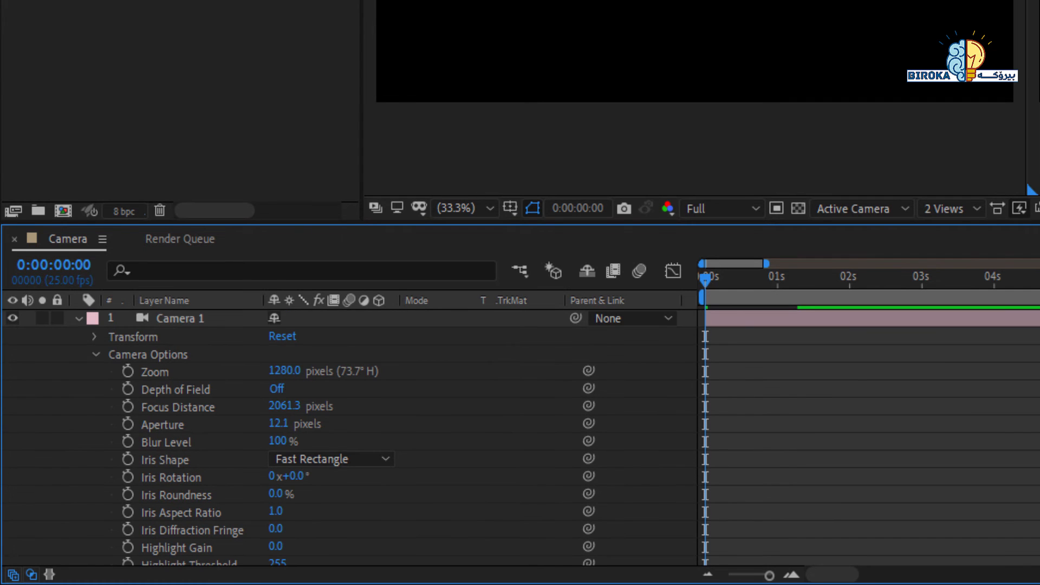
pyautogui.click(749, 319)
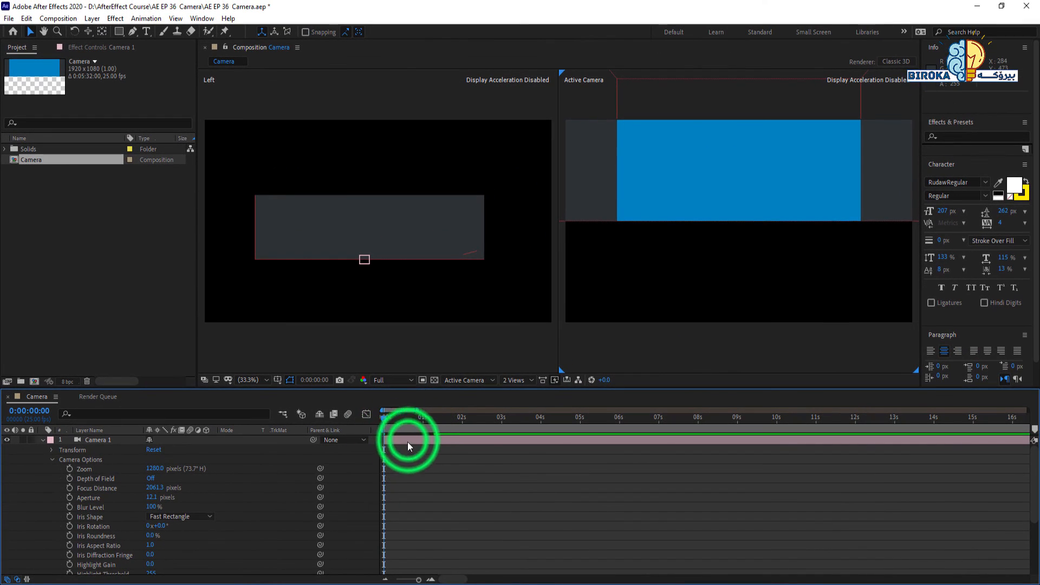
# Enable depth of field in the settings of Camera 1 and apply the settings.
pyautogui.doubleClick(408, 440)
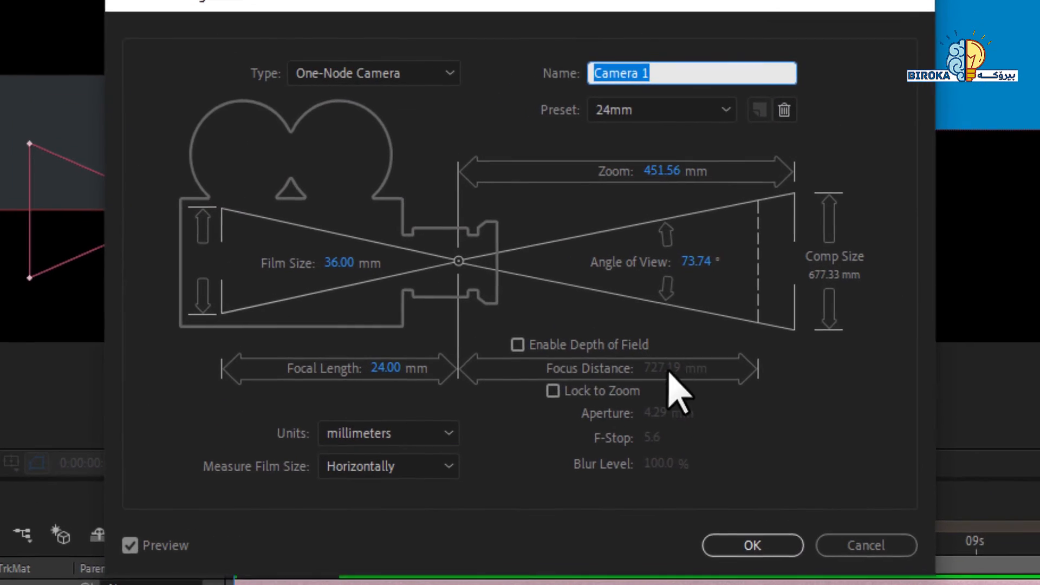
pyautogui.click(518, 345)
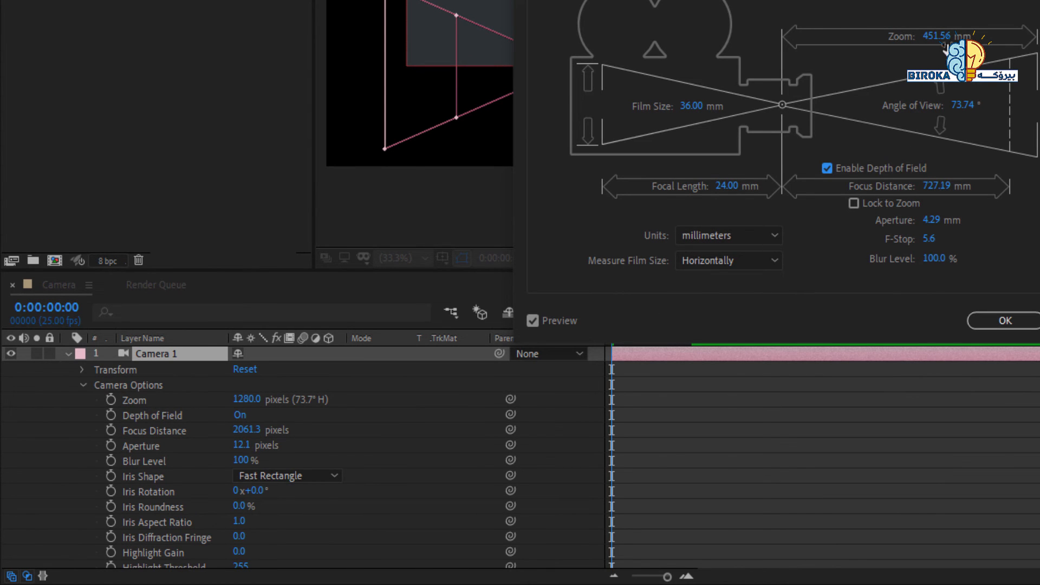
pyautogui.click(1005, 320)
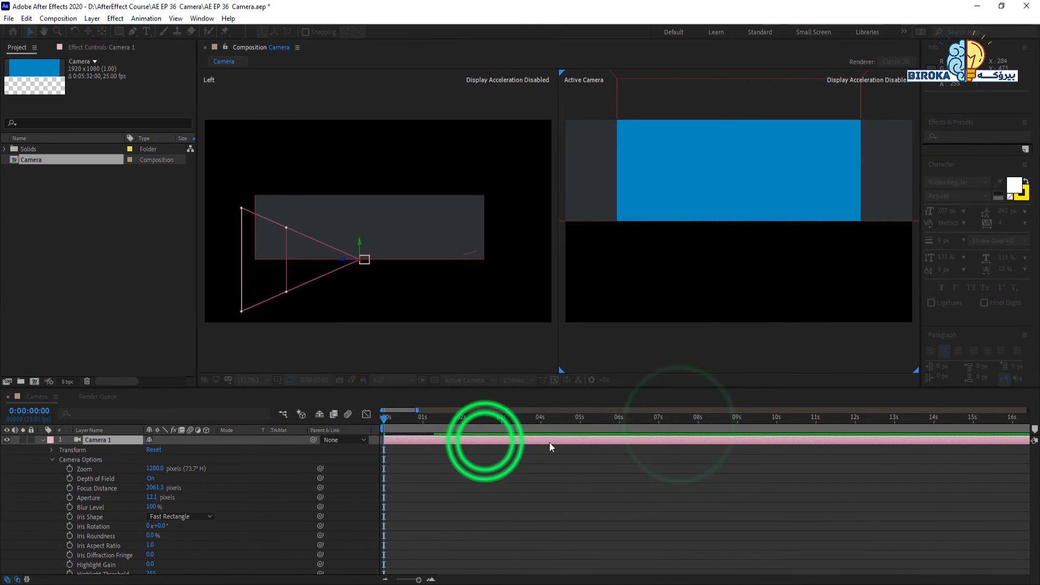
pyautogui.doubleClick(486, 442)
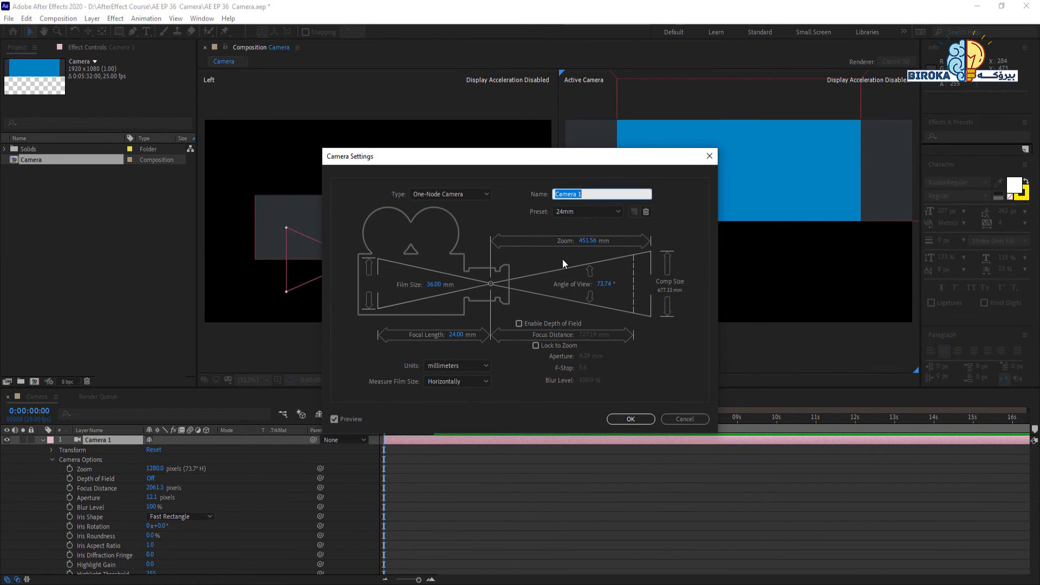
pyautogui.click(519, 324)
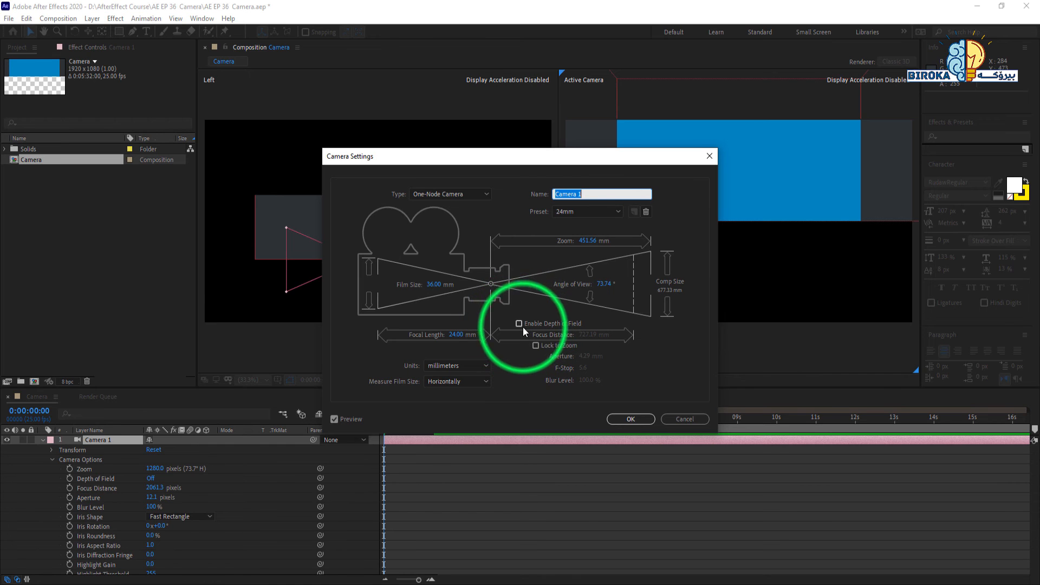
pyautogui.click(642, 421)
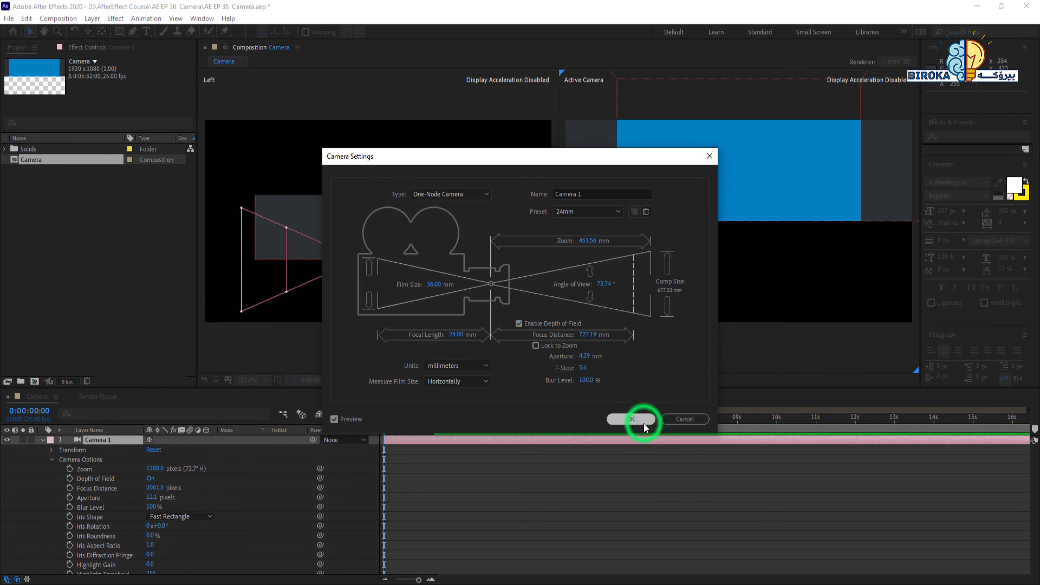
# Toggle Depth of Field directly in the Camera 1 layer's options, leaving it on.
pyautogui.click(149, 481)
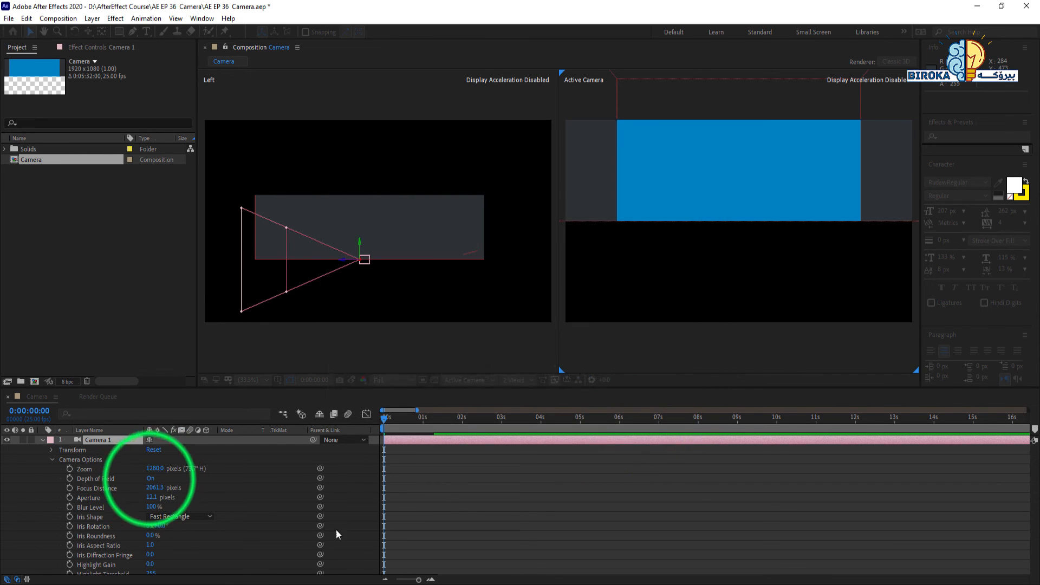
pyautogui.click(150, 482)
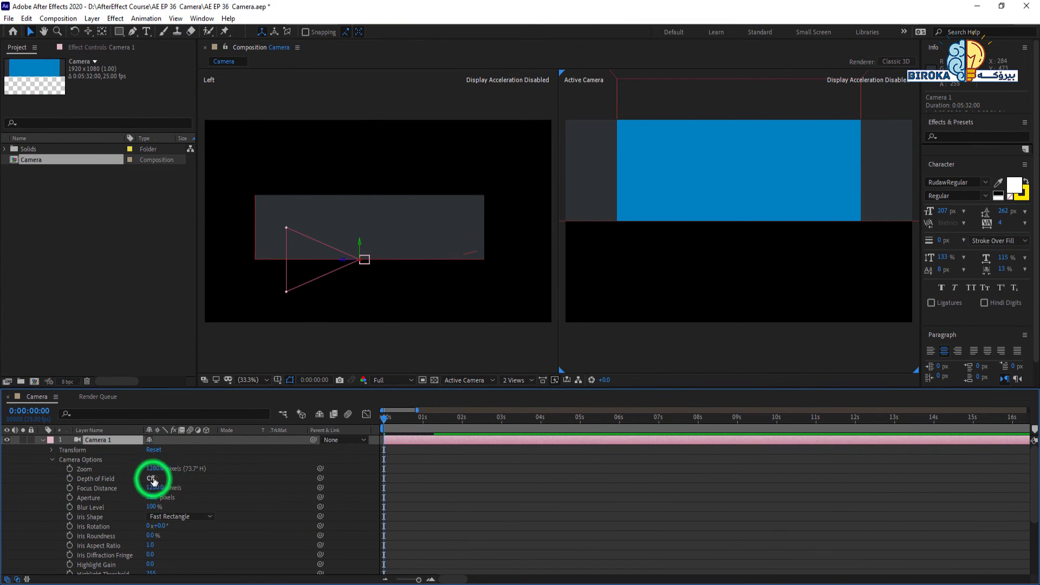
pyautogui.click(150, 478)
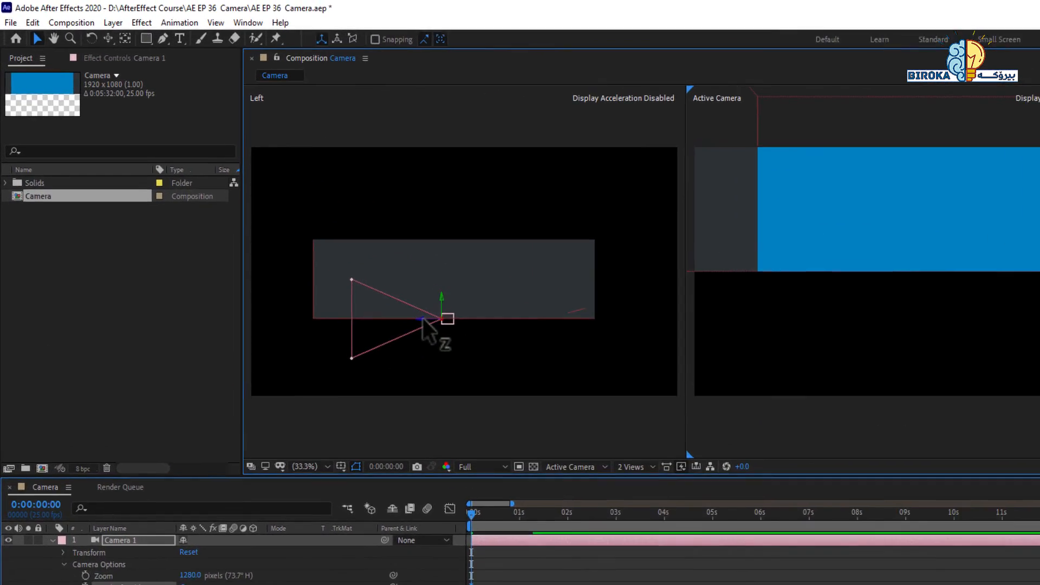
# At 0:00:06:05, pull Camera 1 back from the room and raise it to about 960, 57.5, -4449.2.
pyautogui.moveTo(423, 319); pyautogui.dragTo(639, 371)
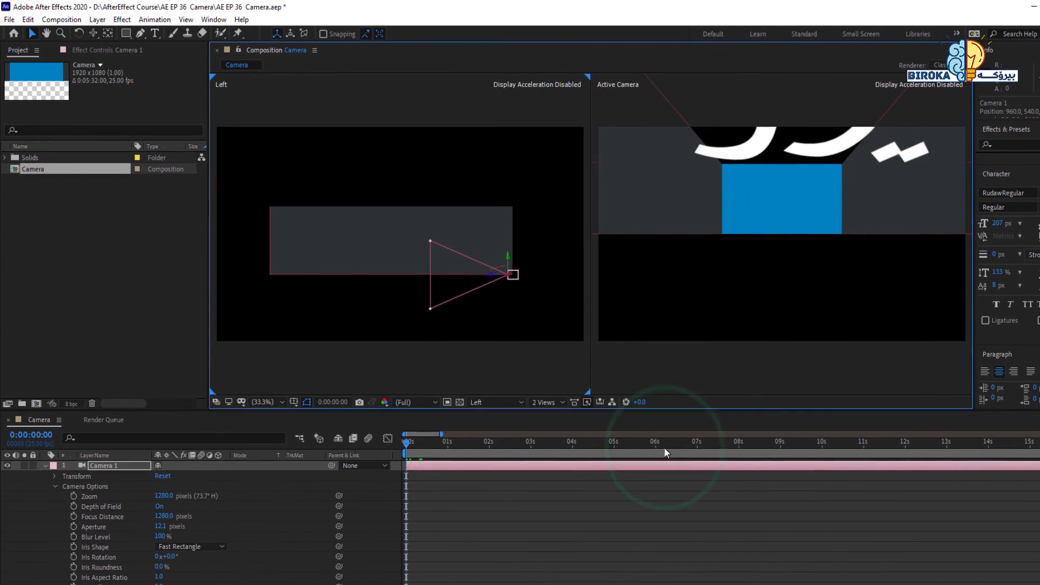
pyautogui.click(666, 451)
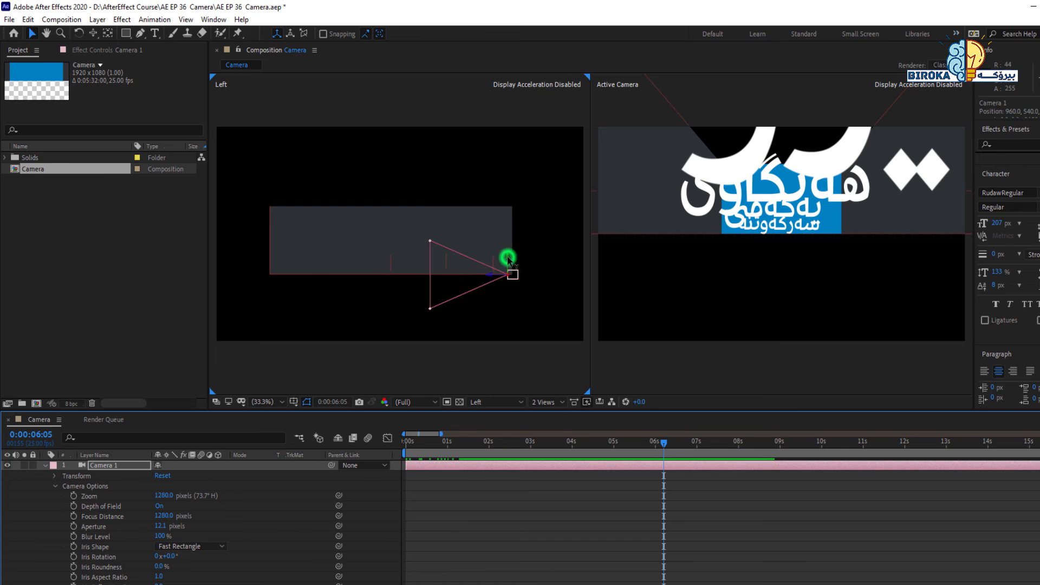
pyautogui.moveTo(508, 259); pyautogui.dragTo(552, 257)
# Tilt Camera 1 to an X Rotation of -11° and raise it to about 960, -85.2, -4421.4.
pyautogui.click(65, 507)
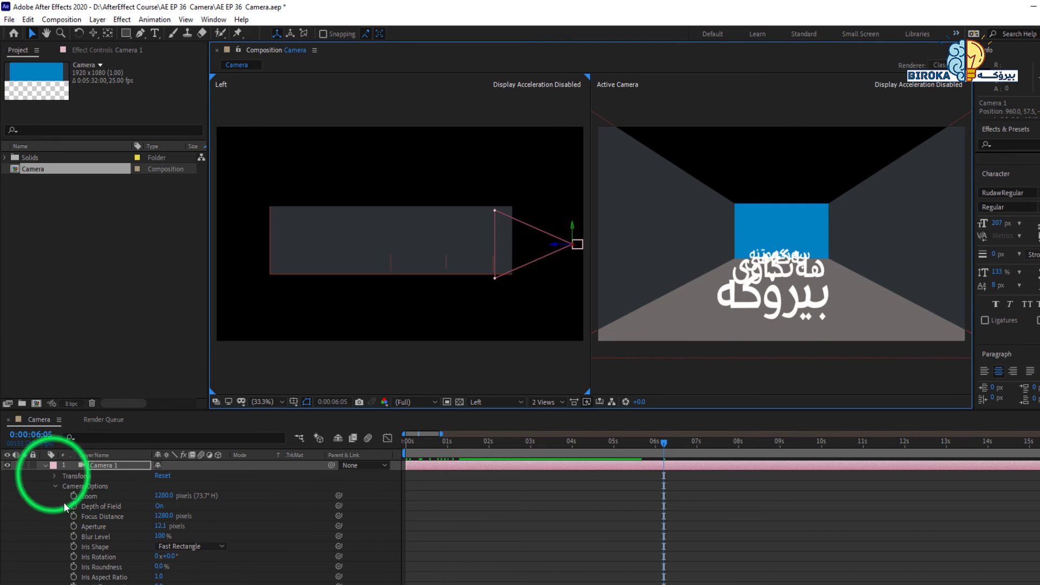
pyautogui.click(53, 476)
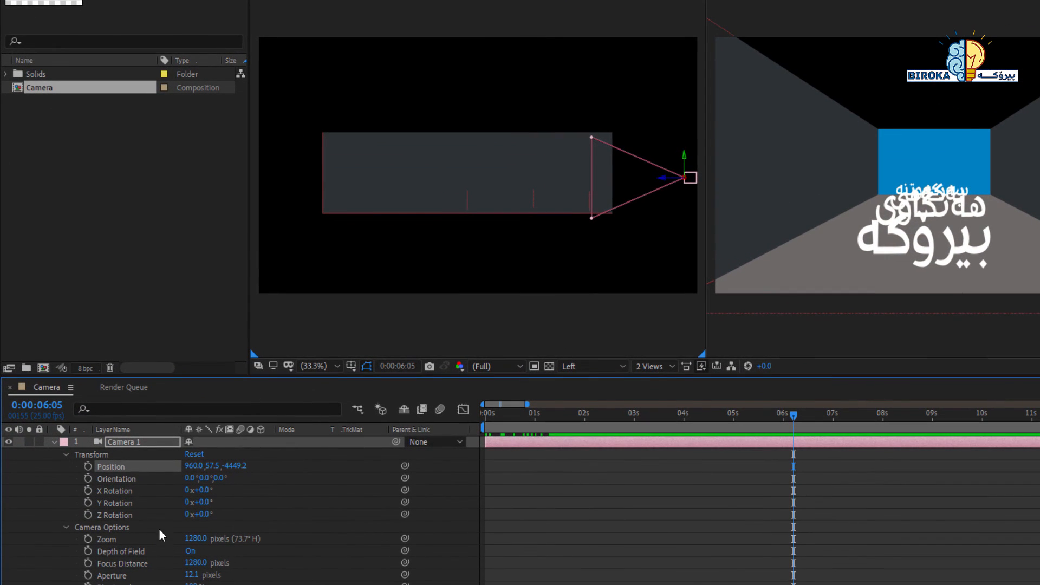
pyautogui.click(195, 491)
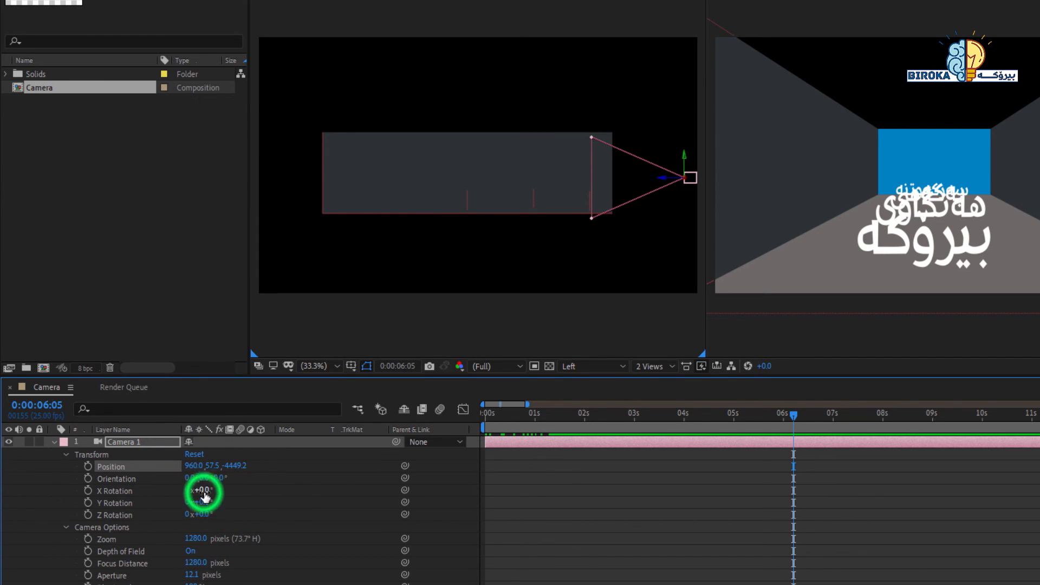
pyautogui.moveTo(203, 496); pyautogui.dragTo(194, 491)
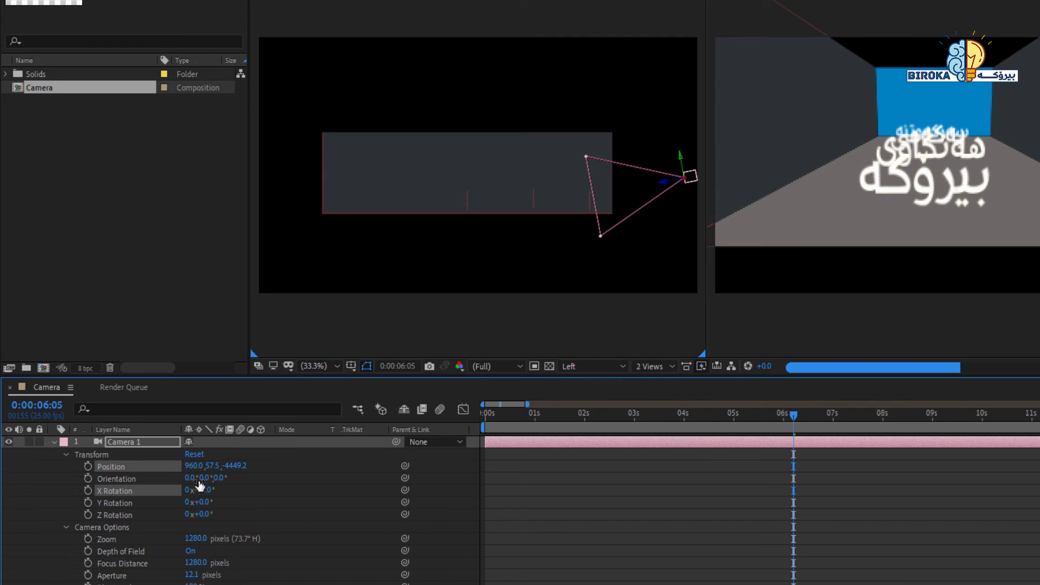
pyautogui.click(680, 157)
pyautogui.moveTo(680, 157); pyautogui.dragTo(680, 142)
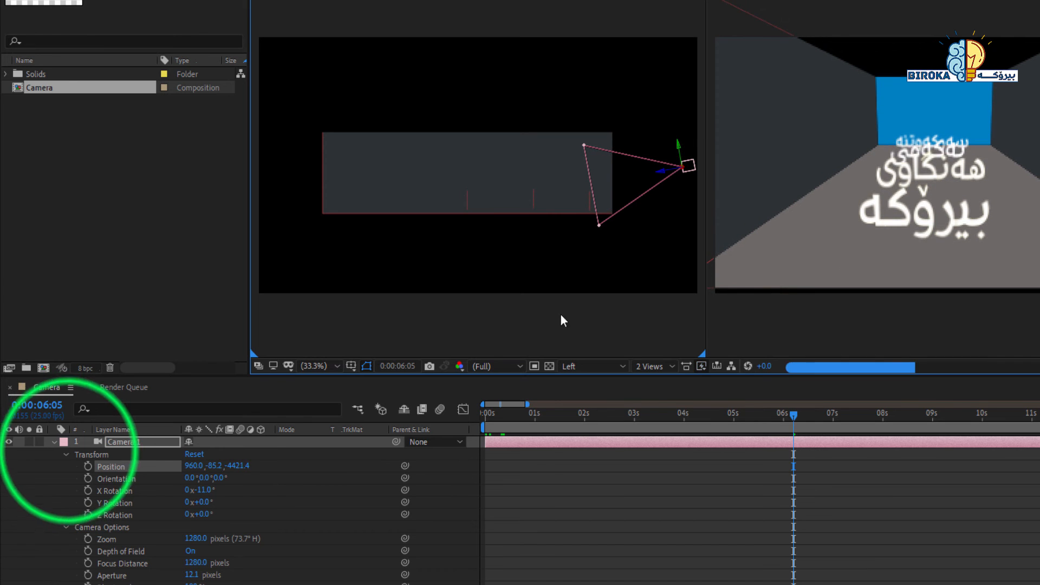
# Collapse Camera 1's Transform properties and set its Focus Distance to 1611 pixels.
pyautogui.click(66, 454)
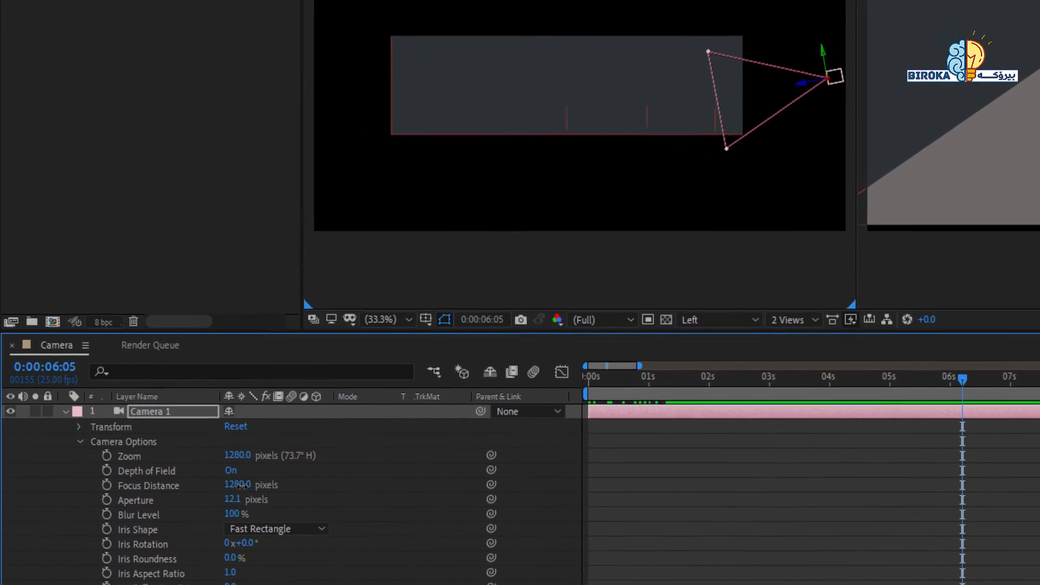
pyautogui.moveTo(205, 503); pyautogui.dragTo(223, 501)
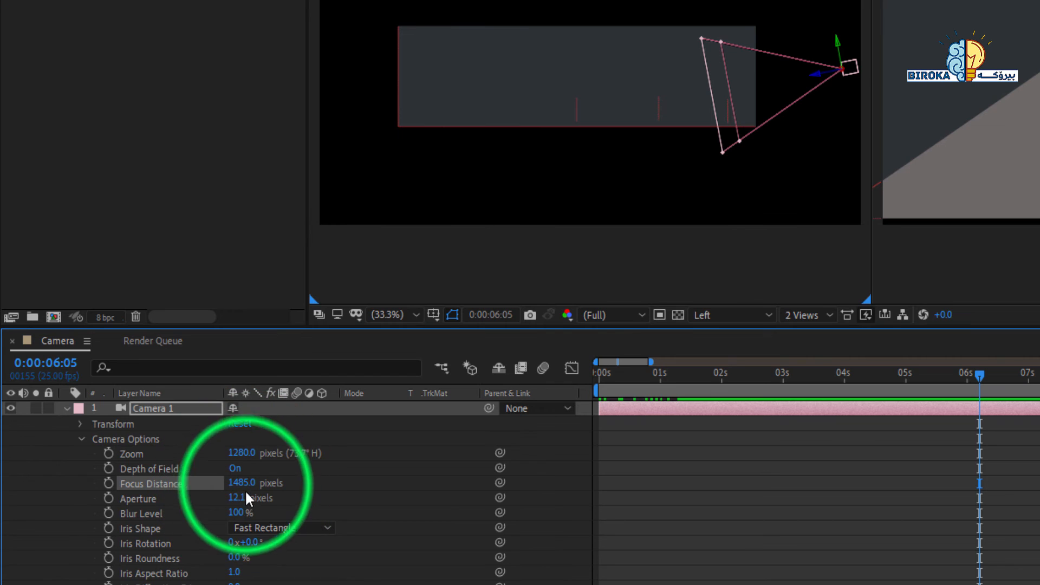
pyautogui.moveTo(245, 484); pyautogui.dragTo(278, 486)
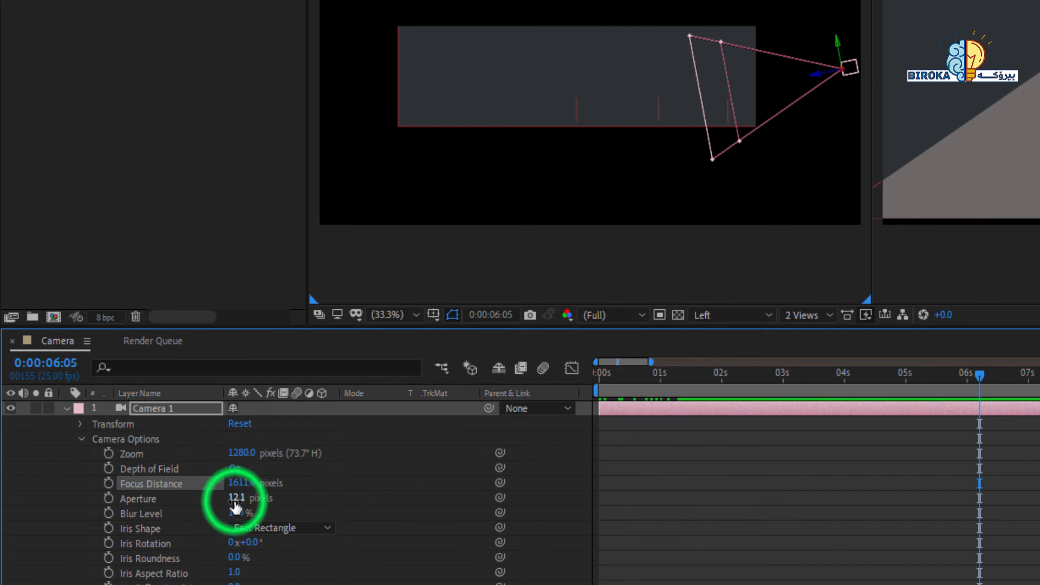
# Set Camera 1's Aperture to 113.1 pixels and its Blur Level to 610%.
pyautogui.moveTo(236, 498); pyautogui.dragTo(339, 512)
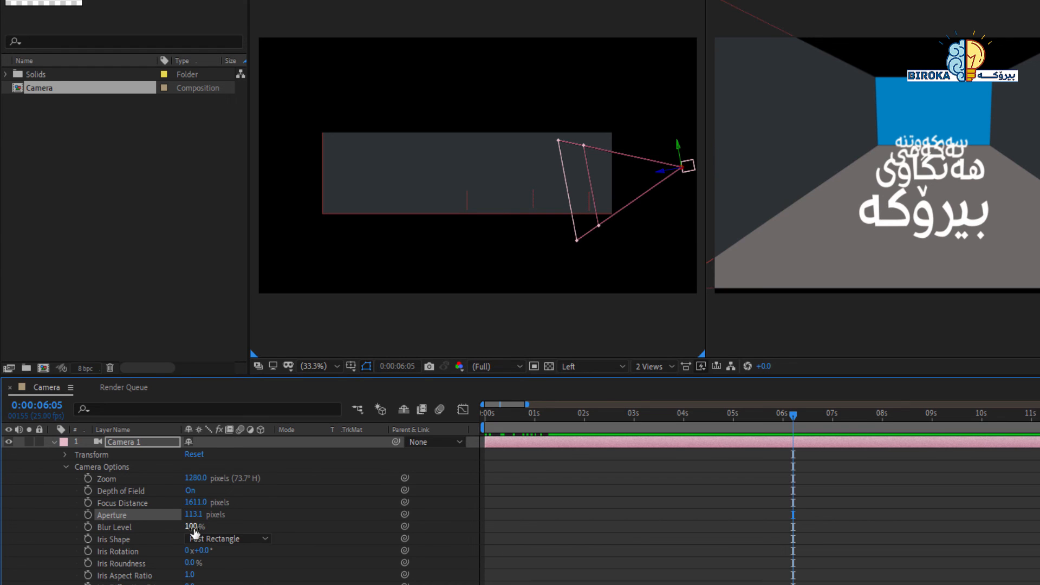
pyautogui.moveTo(194, 531); pyautogui.dragTo(204, 529)
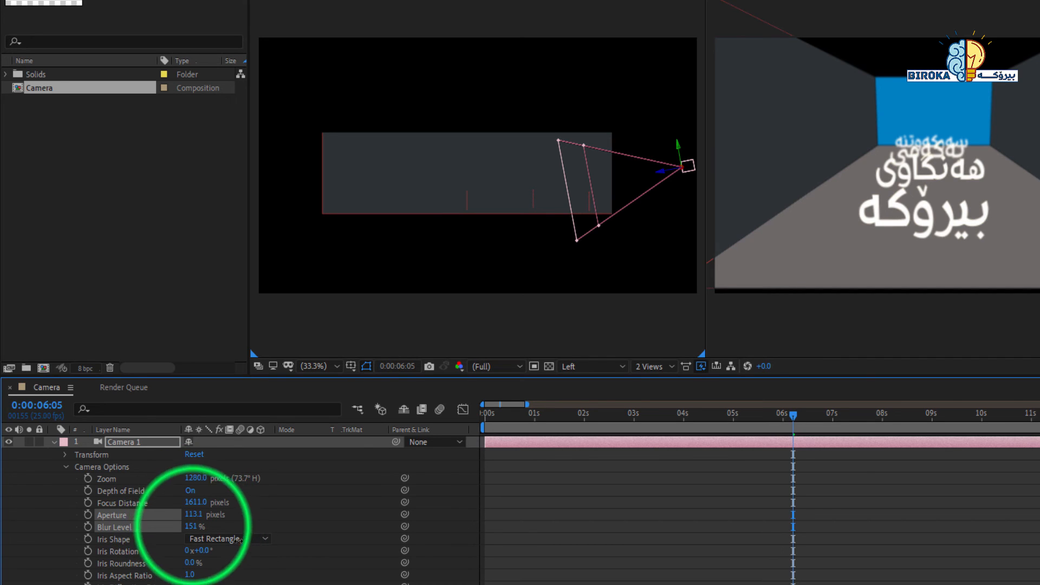
pyautogui.moveTo(190, 526); pyautogui.dragTo(216, 531)
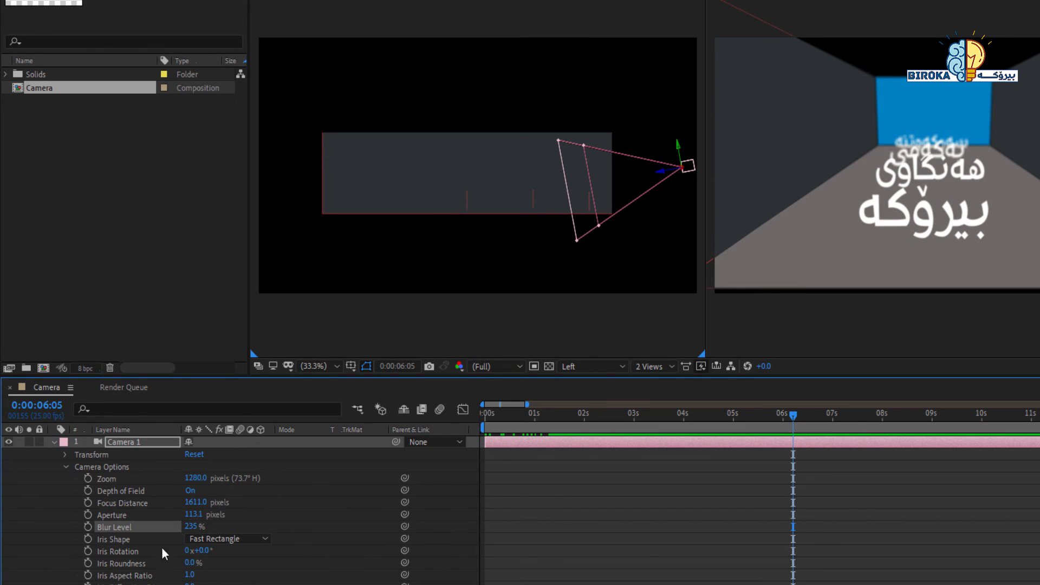
pyautogui.moveTo(191, 527); pyautogui.dragTo(441, 518)
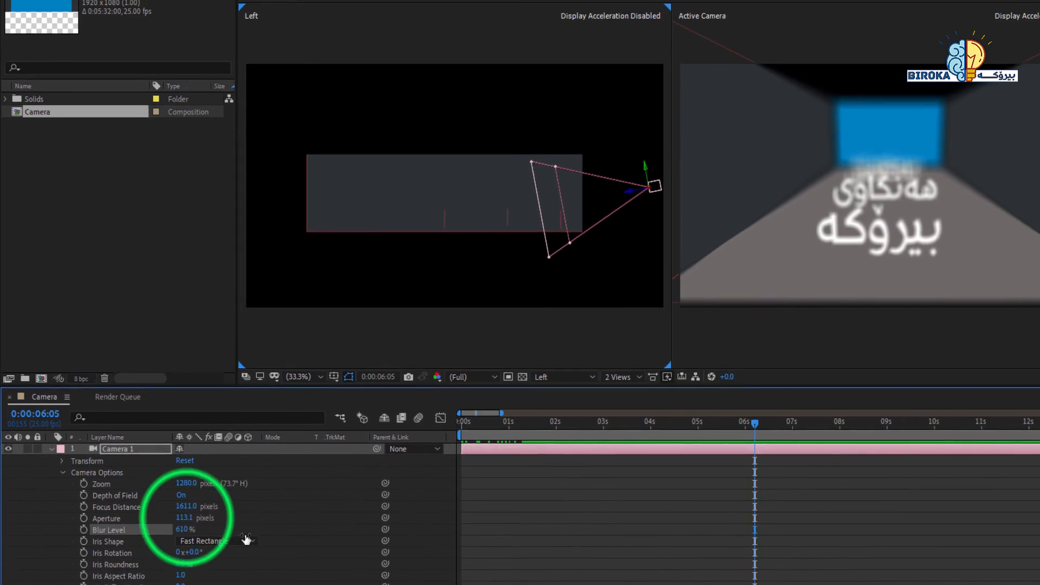
# Set Camera 1's Focus Distance to 1634 pixels and readjust its Aperture to 80.1 pixels.
pyautogui.moveTo(178, 518); pyautogui.dragTo(135, 531)
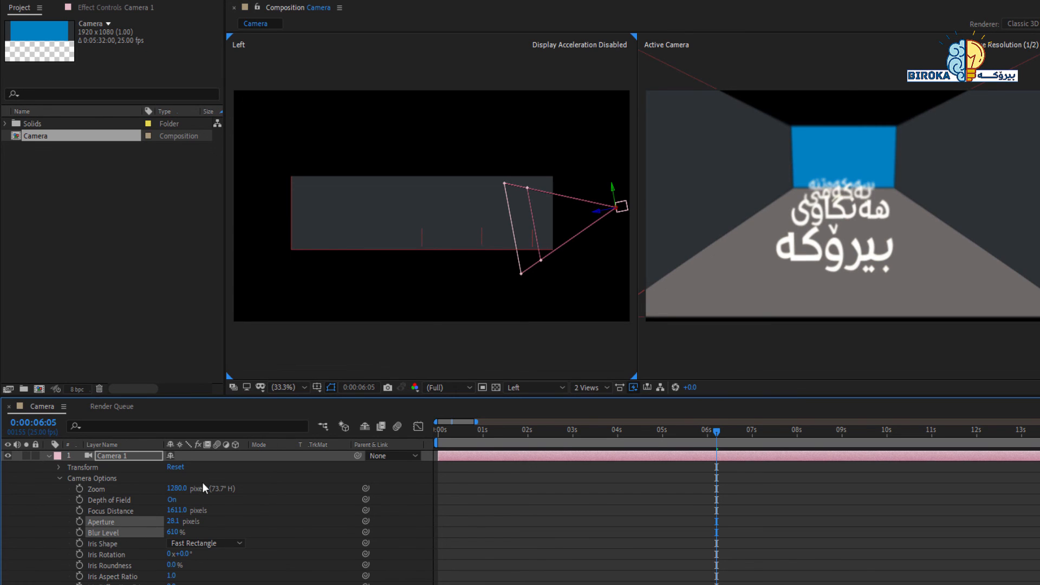
pyautogui.click(176, 509)
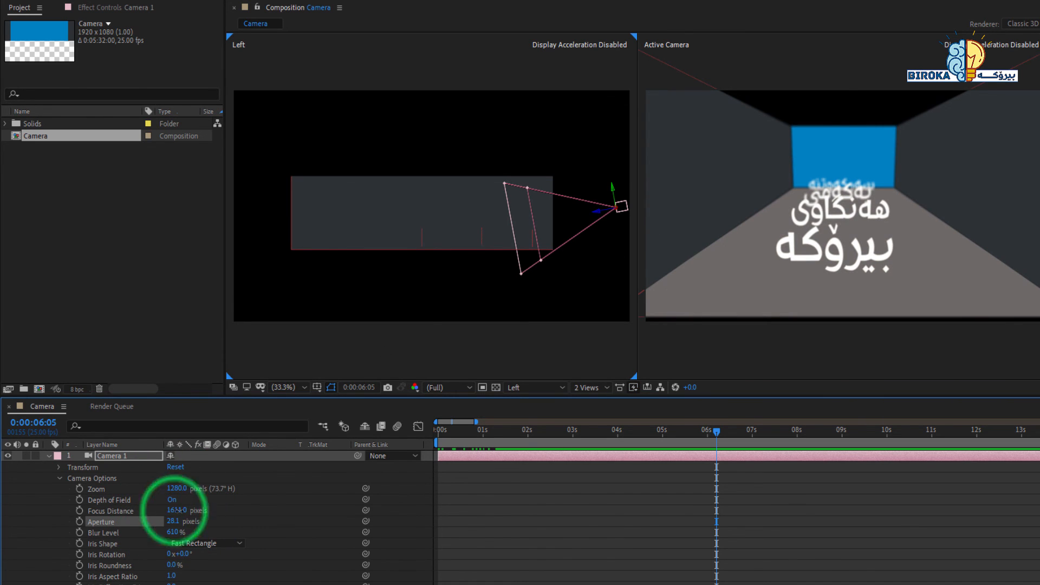
pyautogui.moveTo(177, 510); pyautogui.dragTo(198, 512)
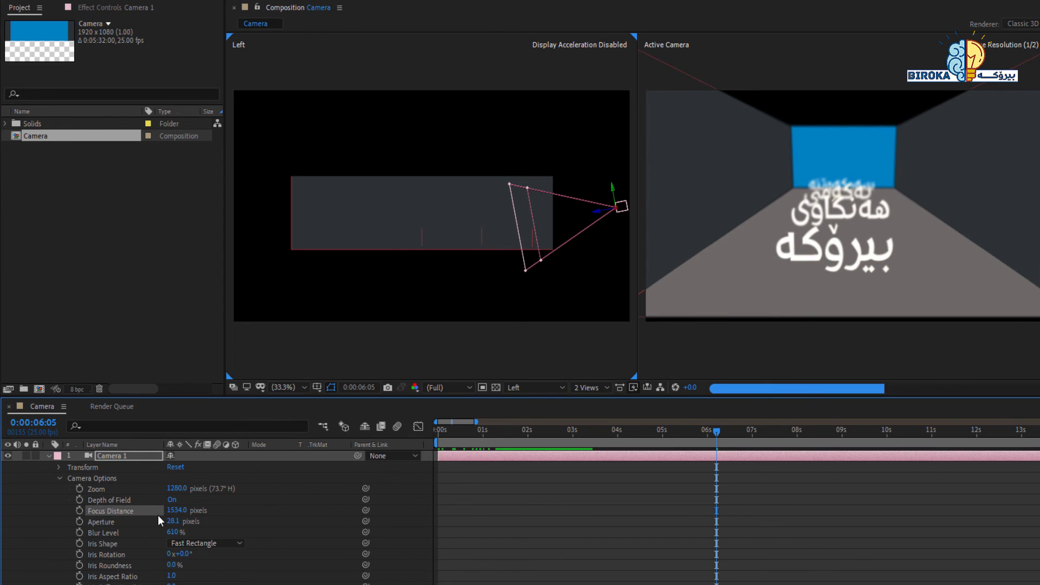
pyautogui.click(171, 511)
pyautogui.moveTo(168, 509); pyautogui.dragTo(184, 510)
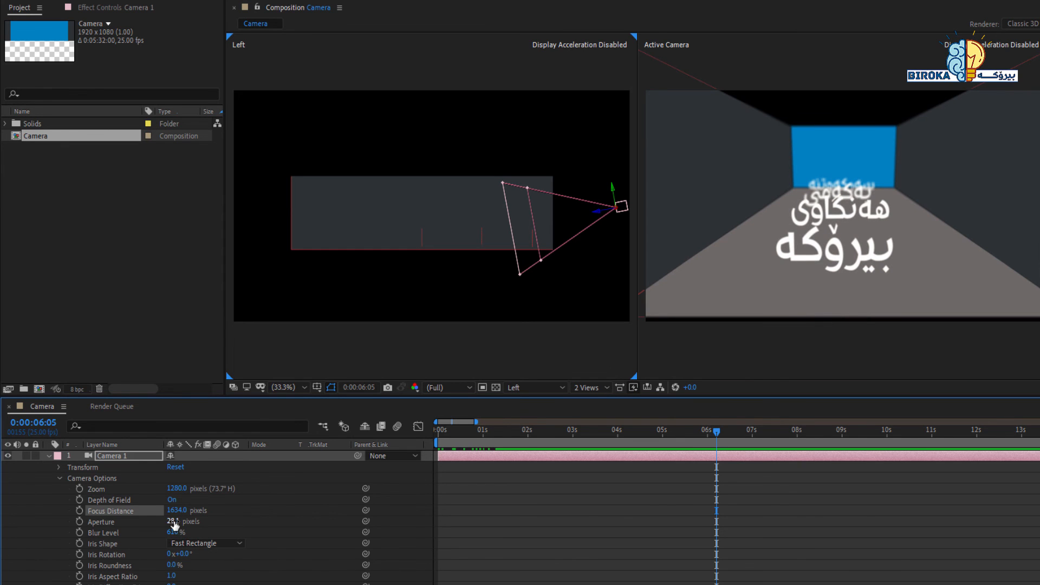
pyautogui.moveTo(175, 523); pyautogui.dragTo(200, 523)
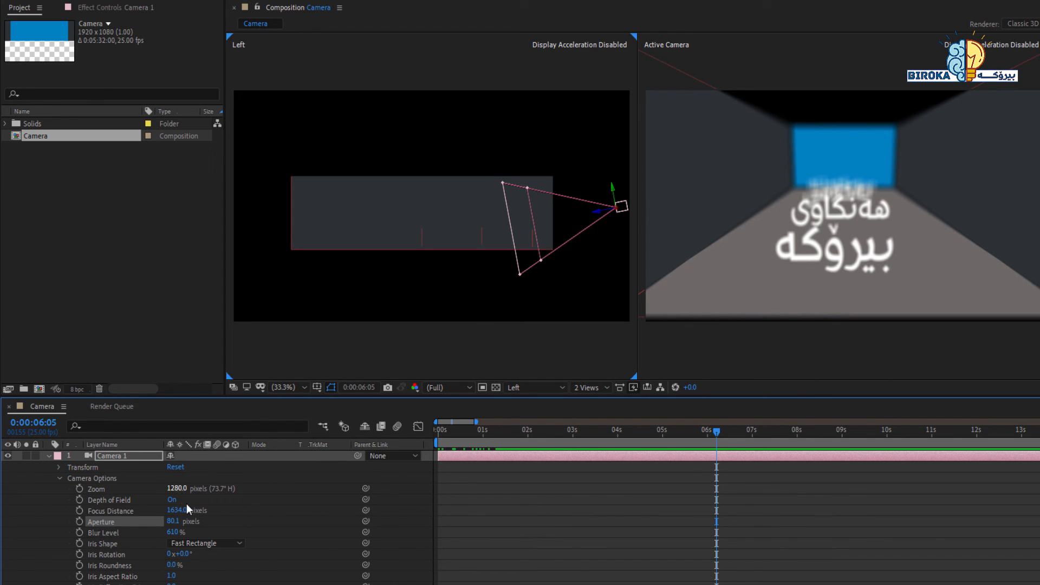
# Set Camera 1's Focus Distance to 2043 pixels and pull the camera back from the room along its Z axis.
pyautogui.moveTo(187, 509); pyautogui.dragTo(475, 498)
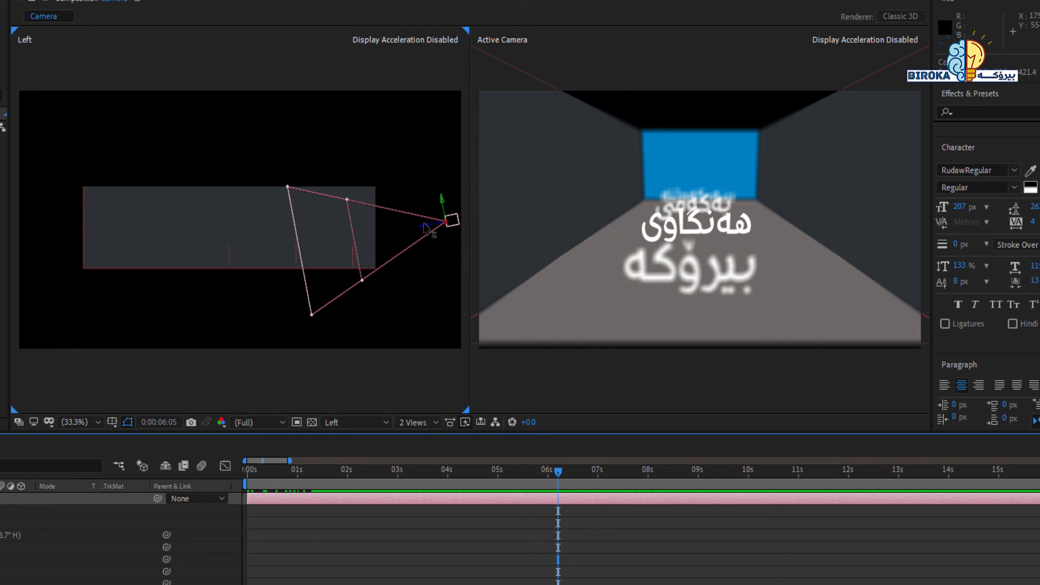
pyautogui.moveTo(425, 227); pyautogui.dragTo(490, 243)
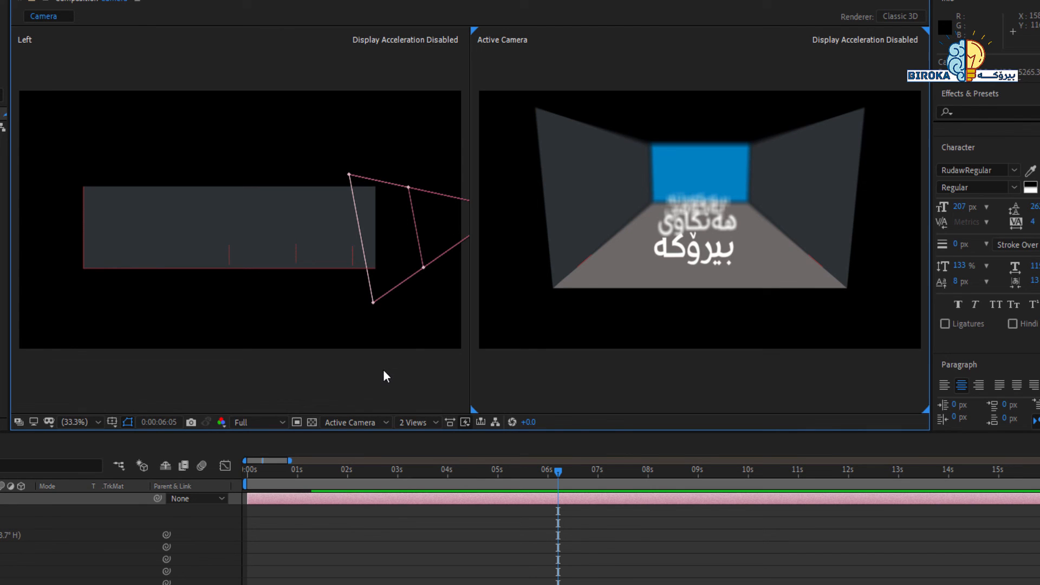
# Move Camera 1 forward through the room along its Z axis to about 960, -12.1, -2278.4.
pyautogui.click(384, 499)
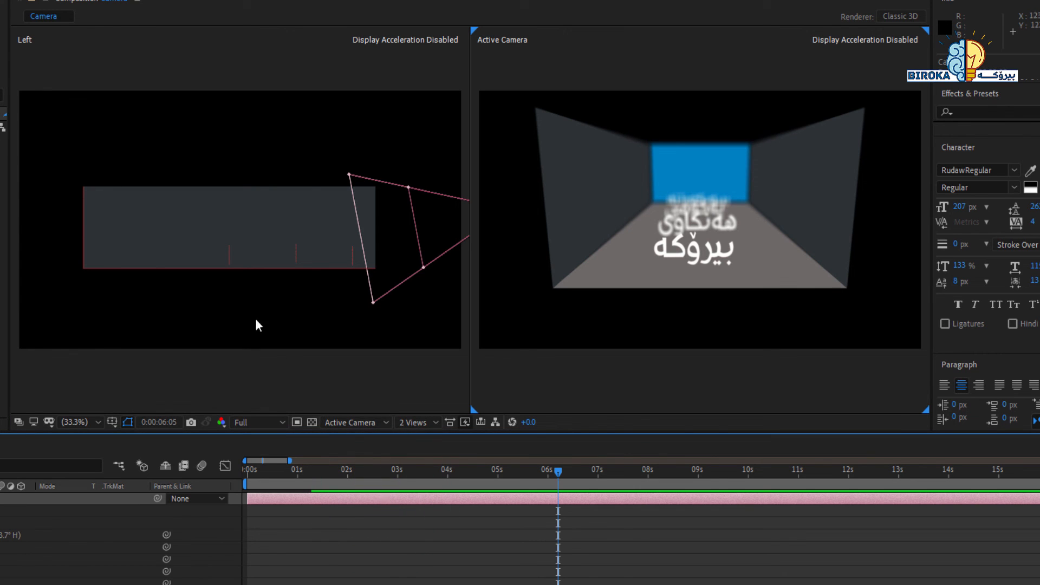
pyautogui.click(302, 309)
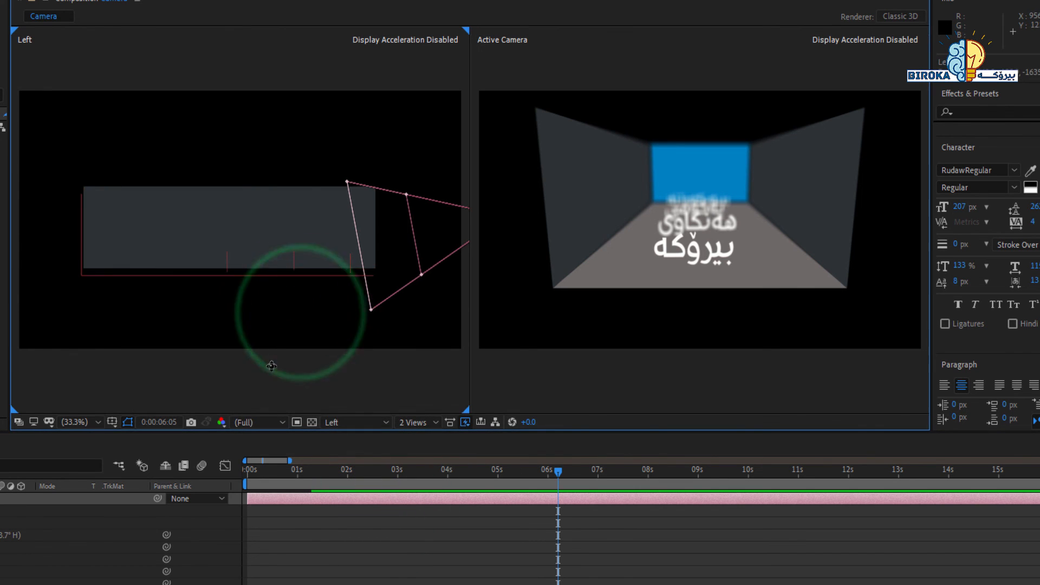
pyautogui.moveTo(286, 307); pyautogui.dragTo(250, 305)
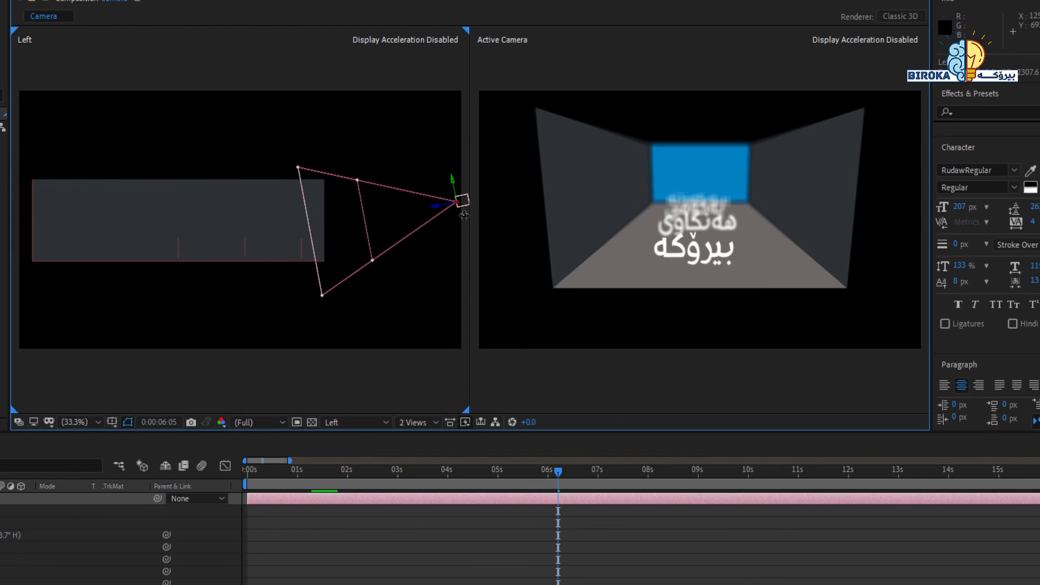
pyautogui.press('v')
pyautogui.click(434, 212)
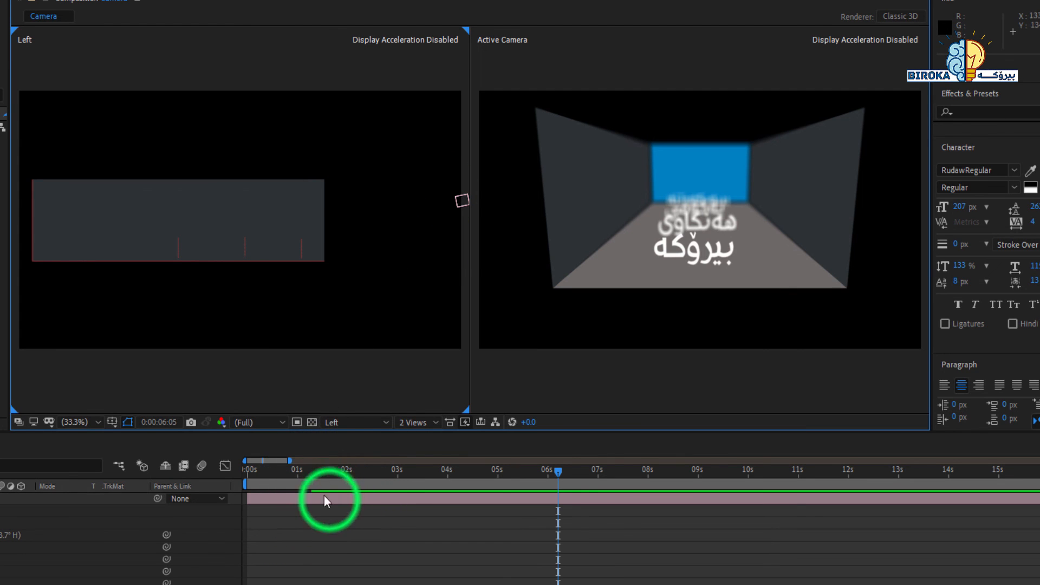
pyautogui.click(327, 499)
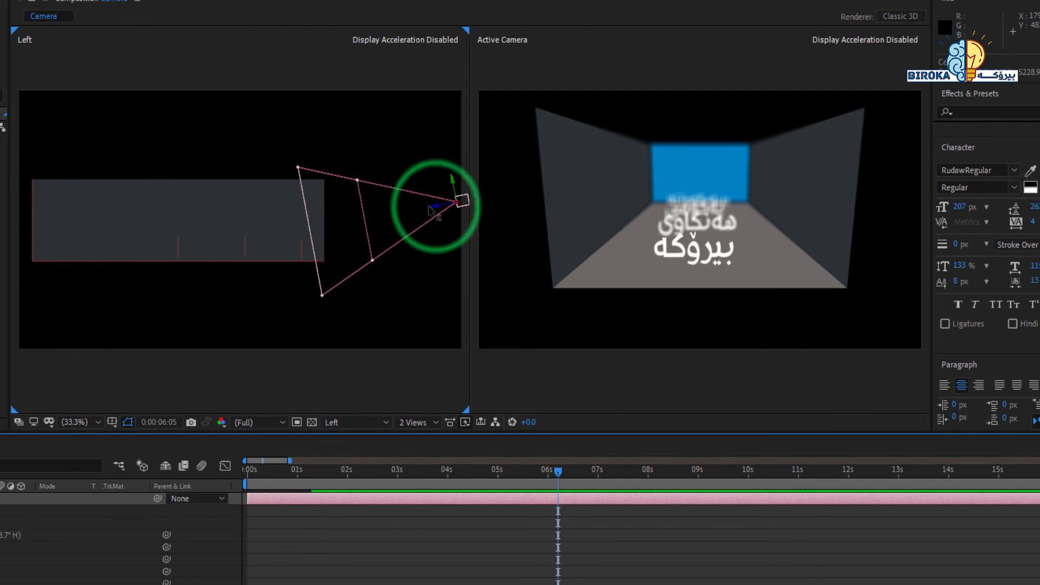
pyautogui.moveTo(437, 205); pyautogui.dragTo(328, 202)
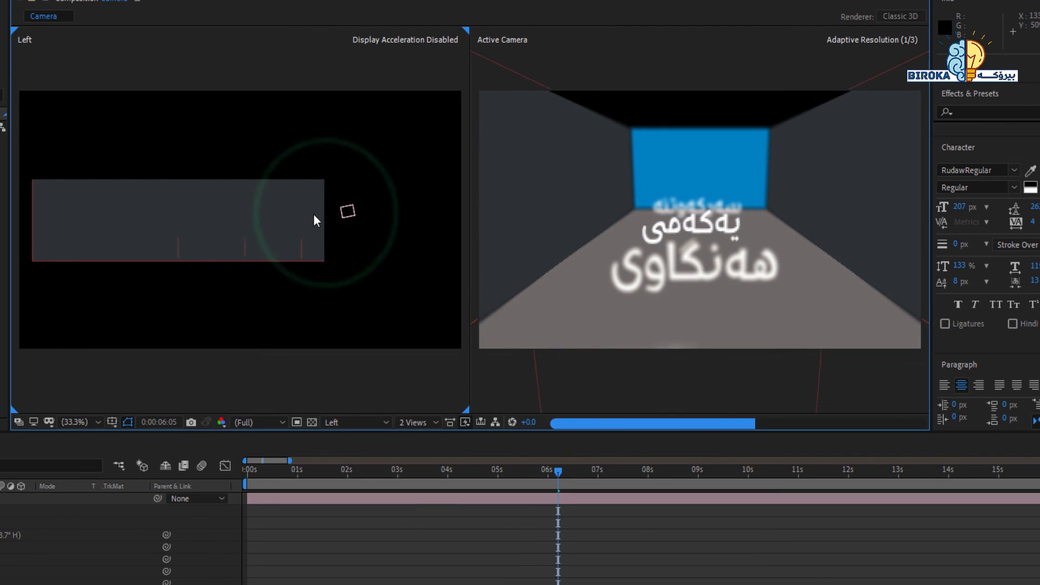
pyautogui.click(358, 503)
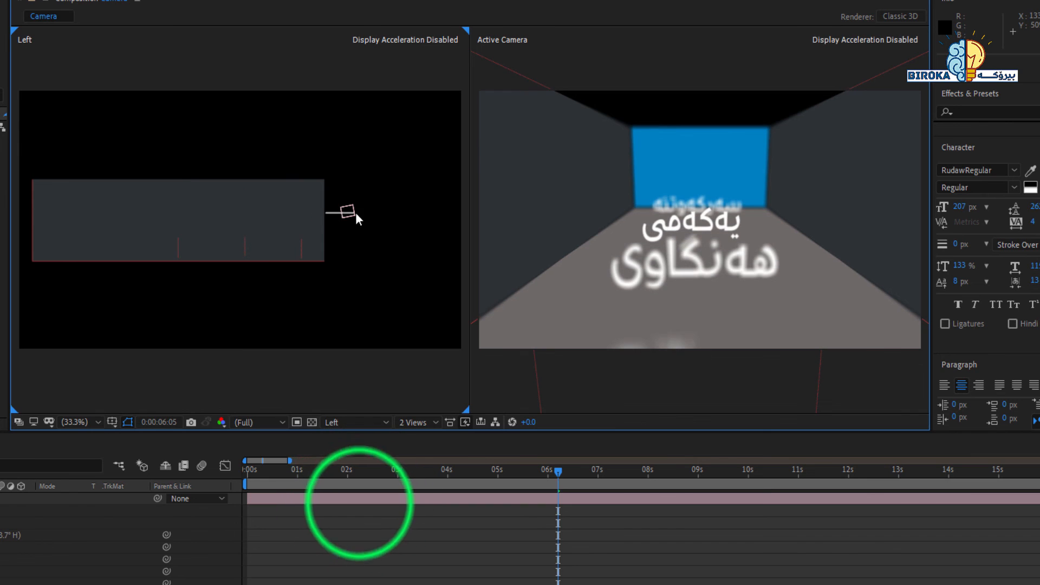
pyautogui.click(356, 495)
pyautogui.moveTo(324, 226); pyautogui.dragTo(236, 226)
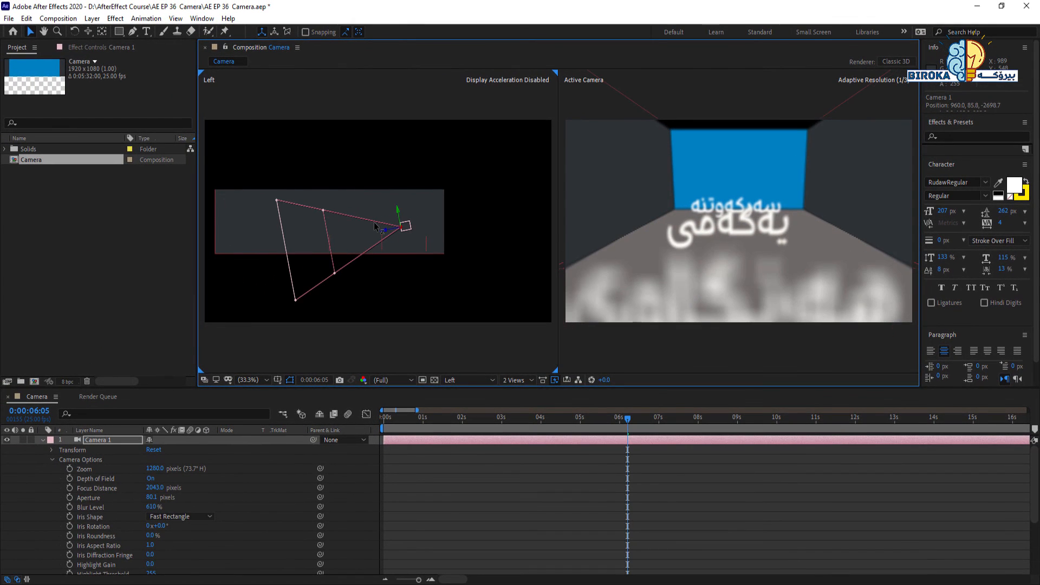
pyautogui.moveTo(375, 226)
pyautogui.mouseDown()
pyautogui.moveTo(400, 210)
pyautogui.moveTo(364, 227)
pyautogui.mouseUp()
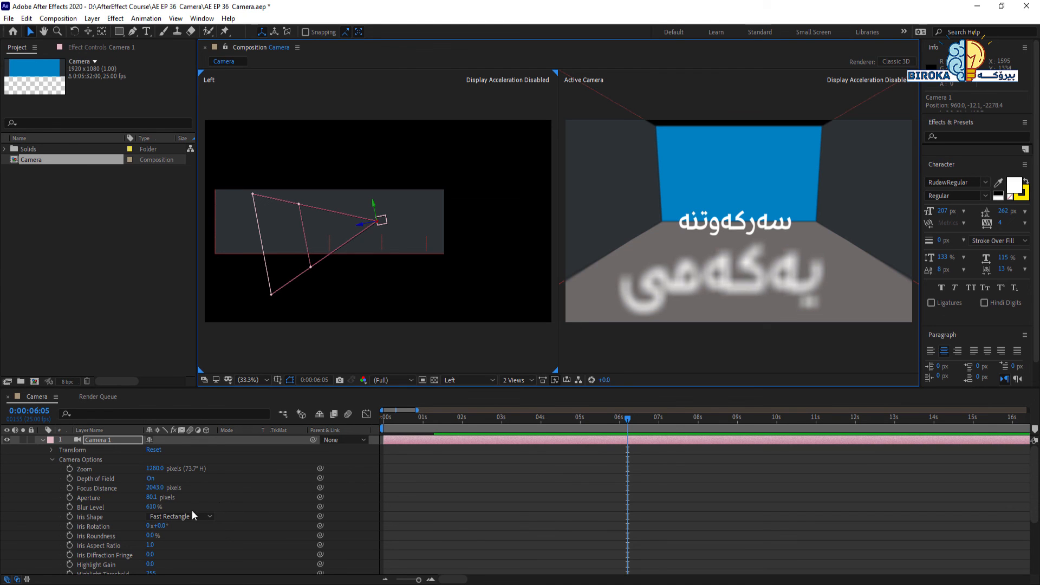
# Set Camera 1's Zoom to 1718 pixels and reduce its Aperture to 39.1 pixels.
pyautogui.moveTo(154, 469); pyautogui.dragTo(428, 489)
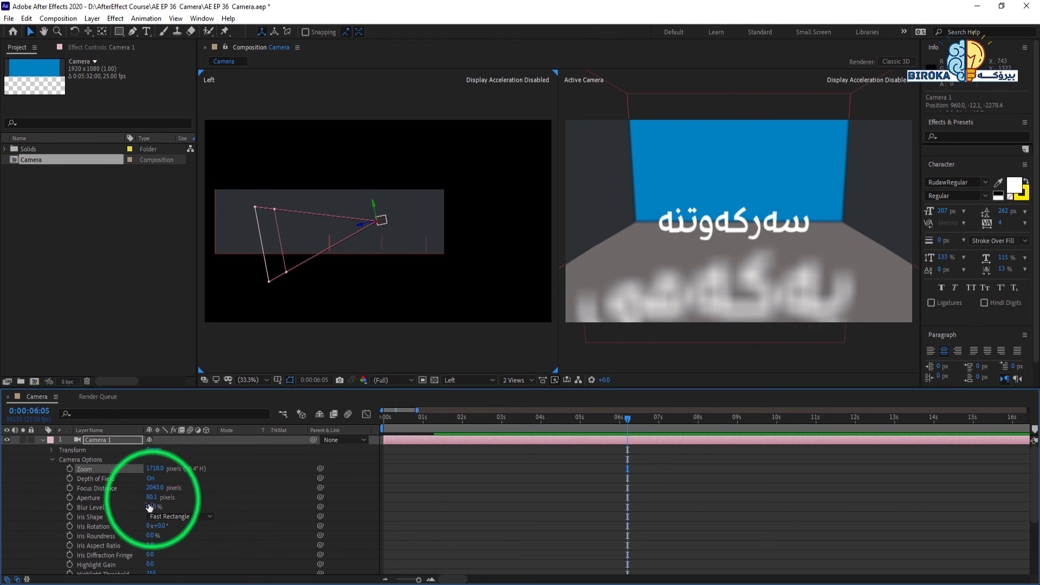
pyautogui.moveTo(151, 498)
pyautogui.mouseDown()
pyautogui.moveTo(137, 499)
pyautogui.moveTo(148, 499)
pyautogui.mouseUp()
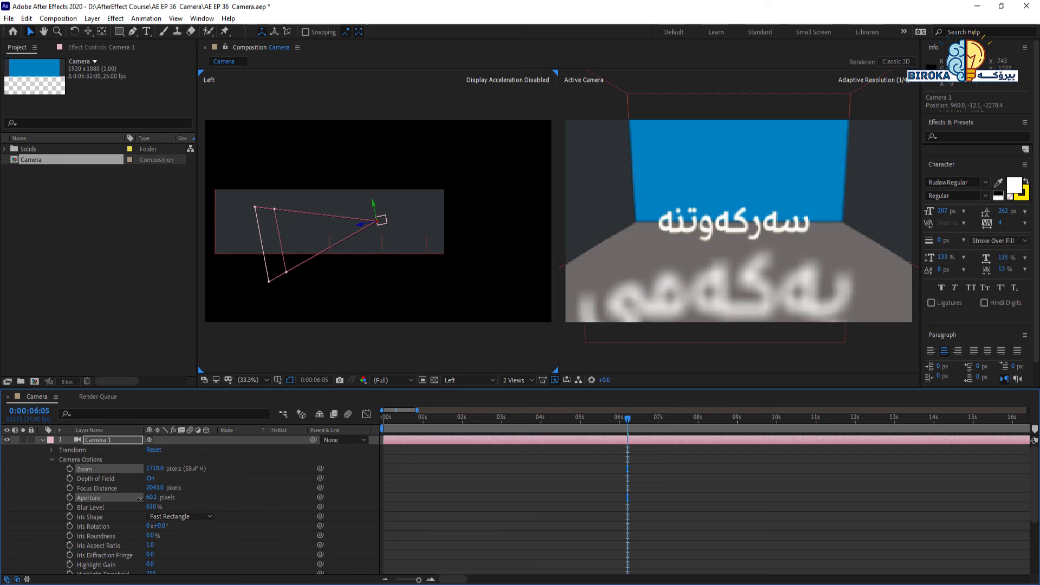
pyautogui.moveTo(129, 499); pyautogui.dragTo(185, 505)
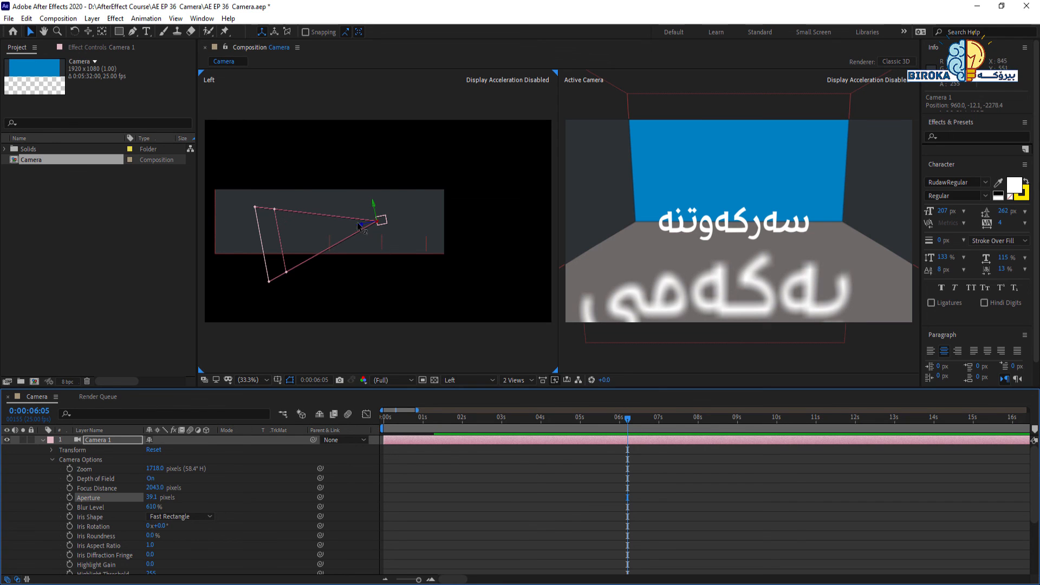
# Pull Camera 1 back to about 960, -666.1, -5642.6 and bring it forward to about 960, -25.9, -3638.8.
pyautogui.moveTo(358, 225); pyautogui.dragTo(409, 230)
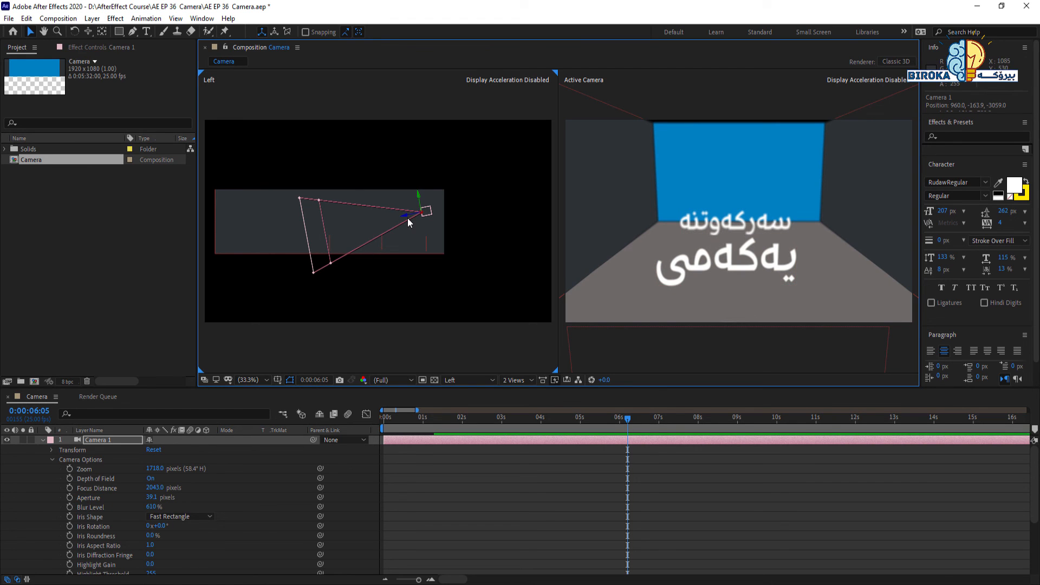
pyautogui.moveTo(410, 214); pyautogui.dragTo(557, 220)
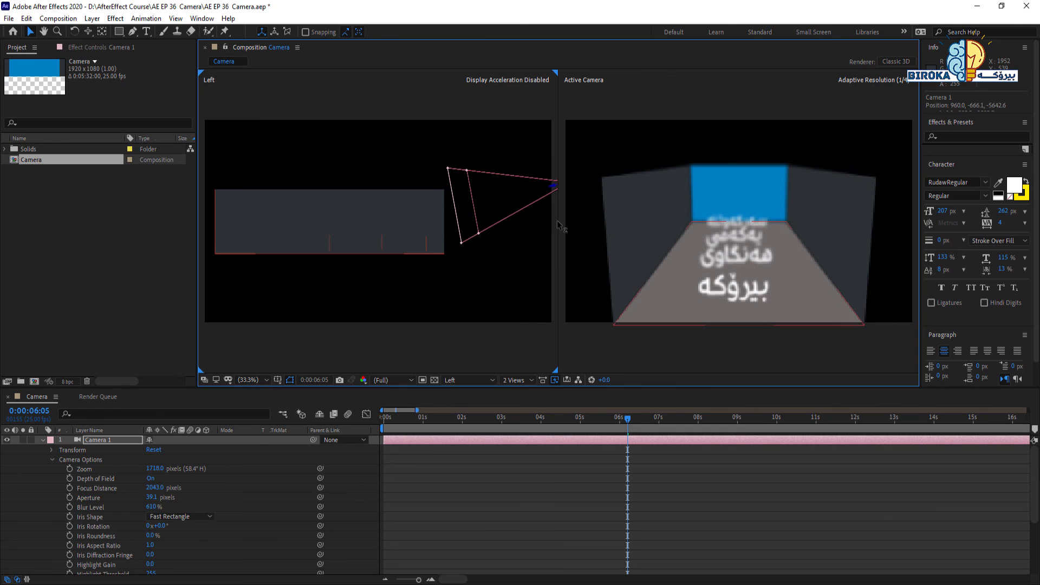
pyautogui.click(553, 189)
pyautogui.click(483, 439)
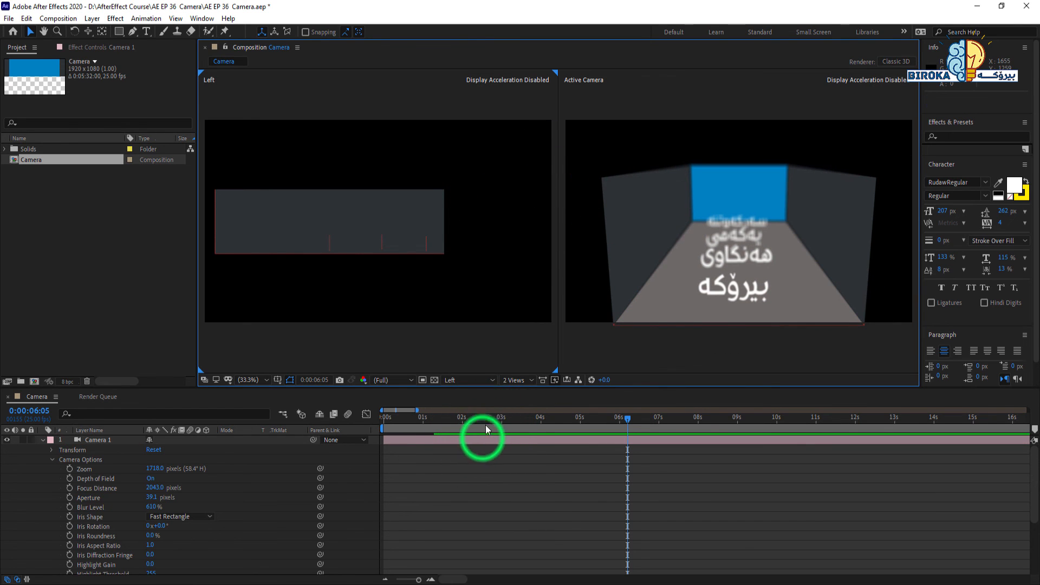
pyautogui.click(553, 187)
pyautogui.moveTo(553, 187); pyautogui.dragTo(442, 233)
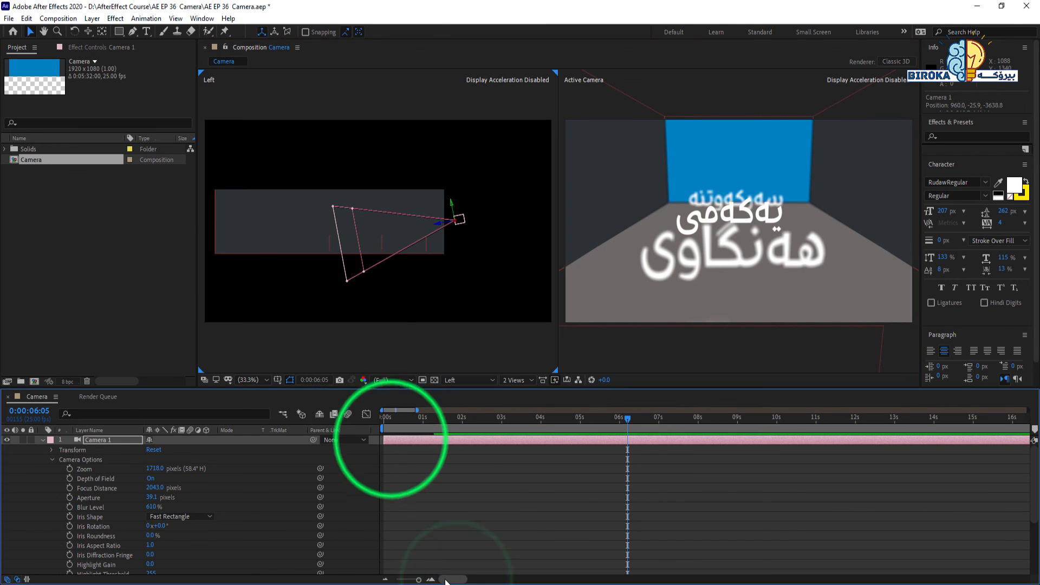
# Return the playhead to the start of the composition and expand Camera 1's Transform properties.
pyautogui.click(391, 439)
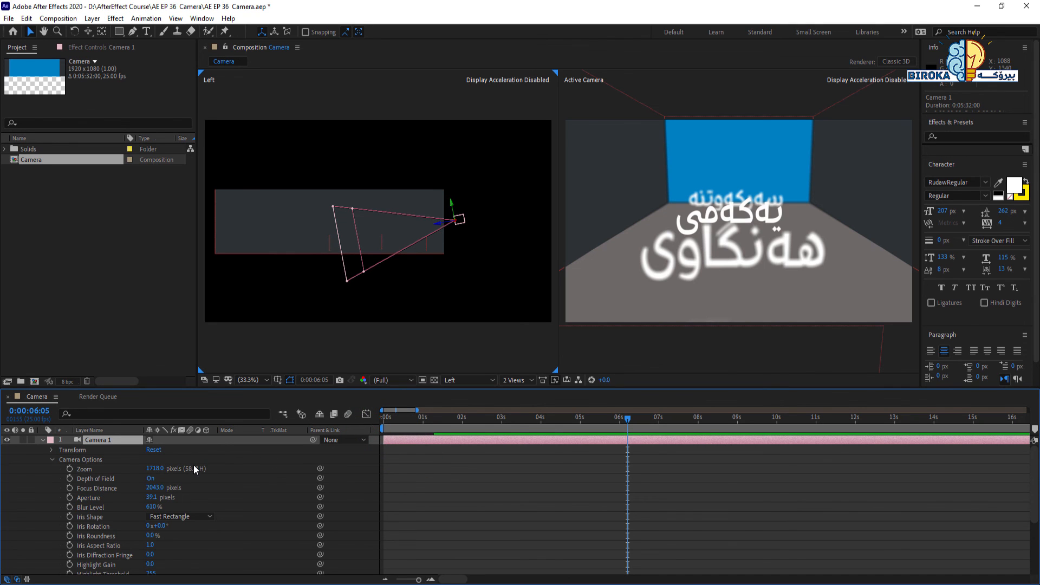
pyautogui.click(50, 459)
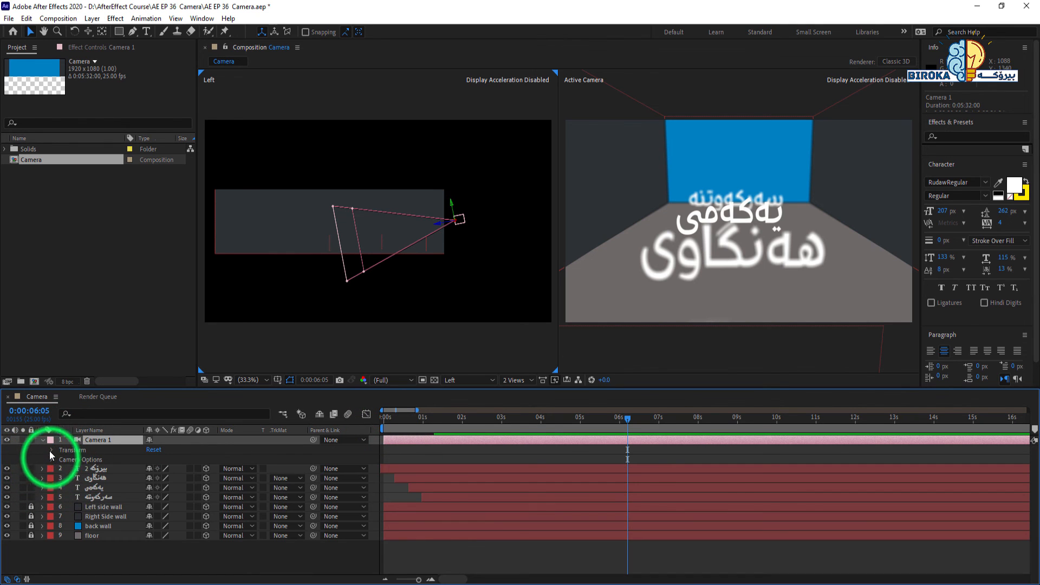
pyautogui.click(51, 458)
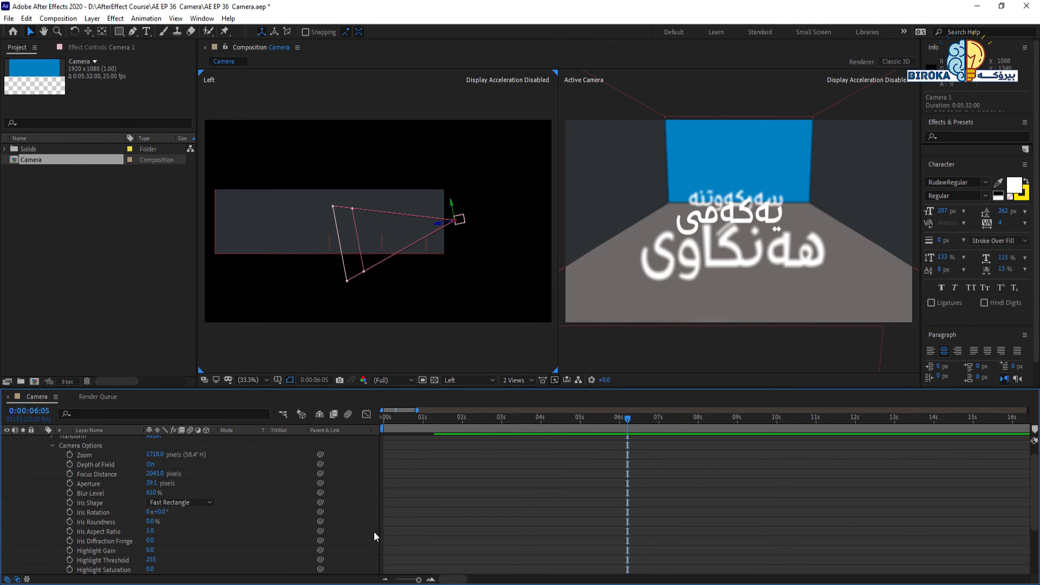
pyautogui.moveTo(423, 417); pyautogui.dragTo(623, 427)
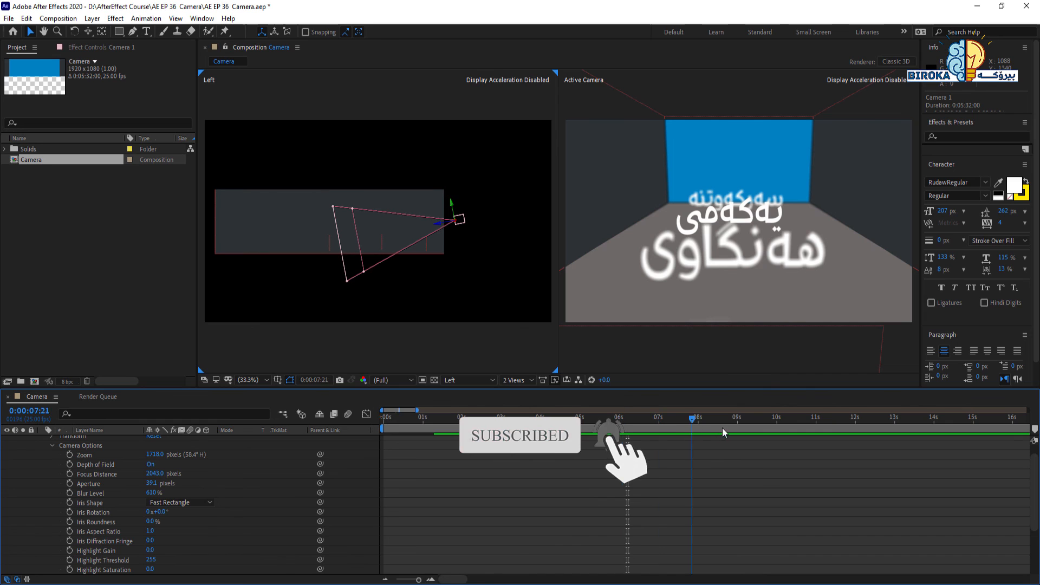
pyautogui.press('Home')
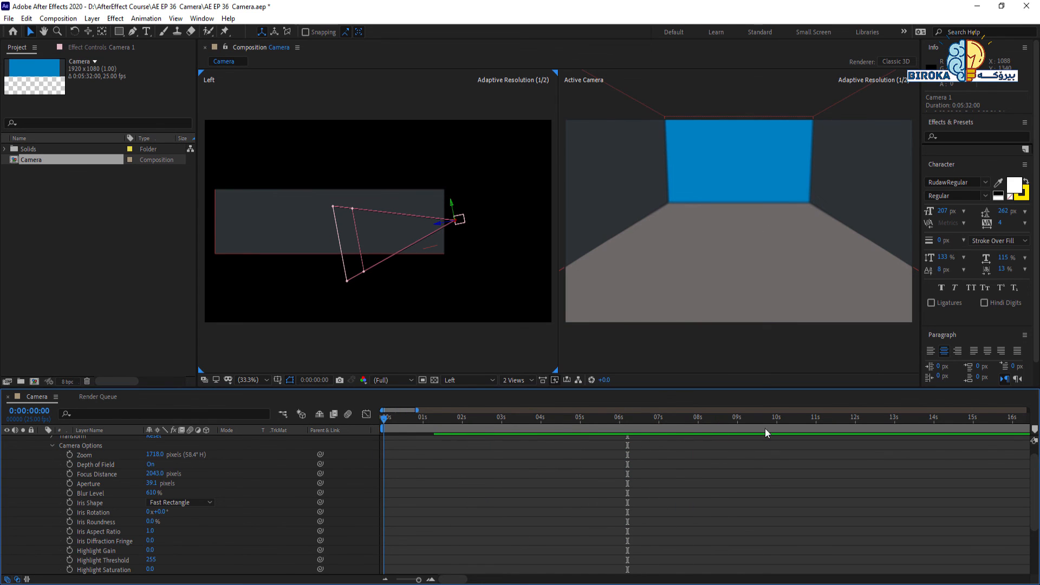
pyautogui.scroll(1, 1022, 464)
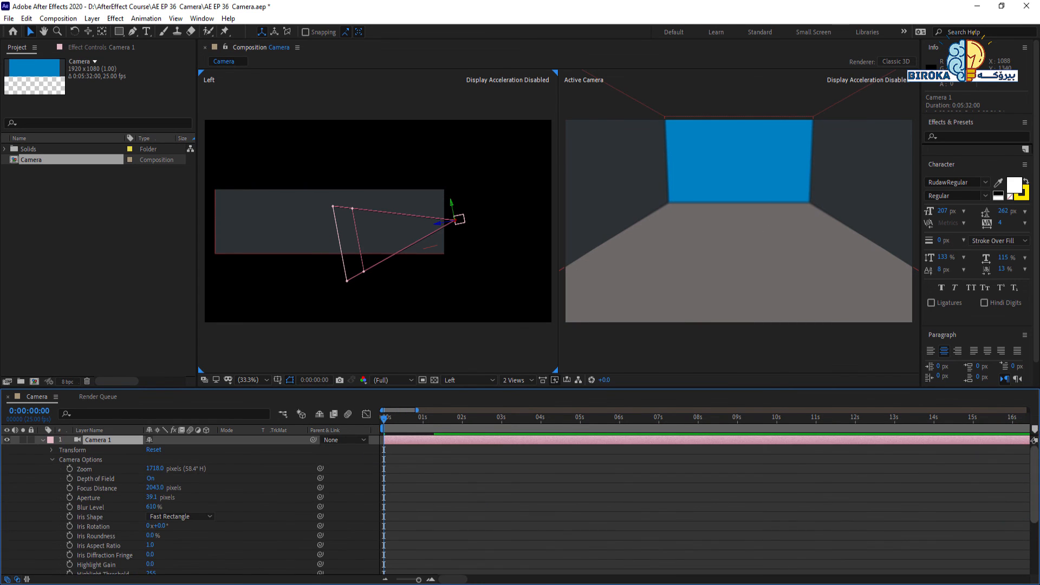
pyautogui.click(52, 450)
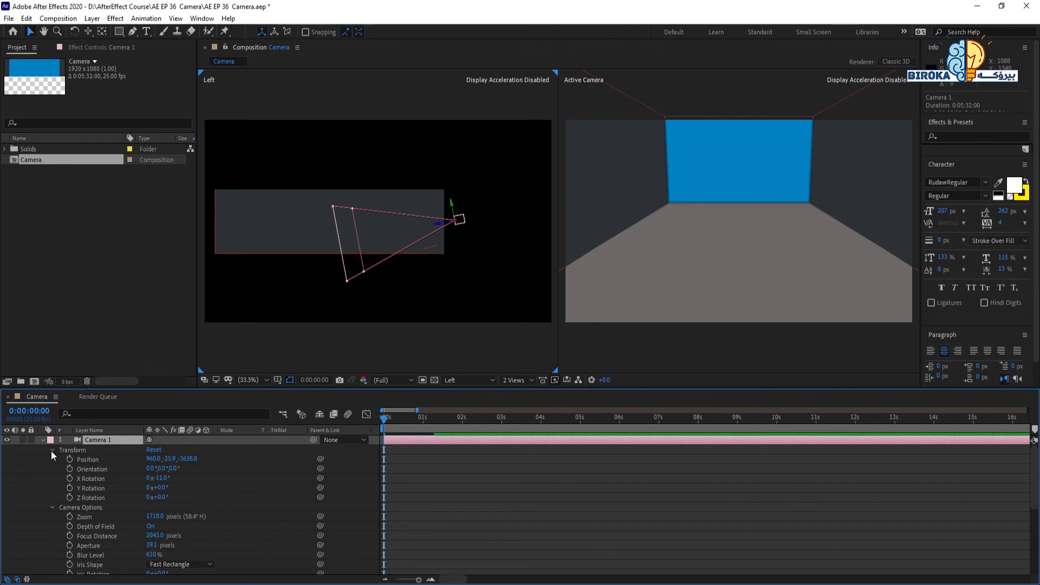
# Move Camera 1 back to about 960, -285.3, -4973.3 and start keyframing its Position at 0:00:00:06.
pyautogui.click(443, 222)
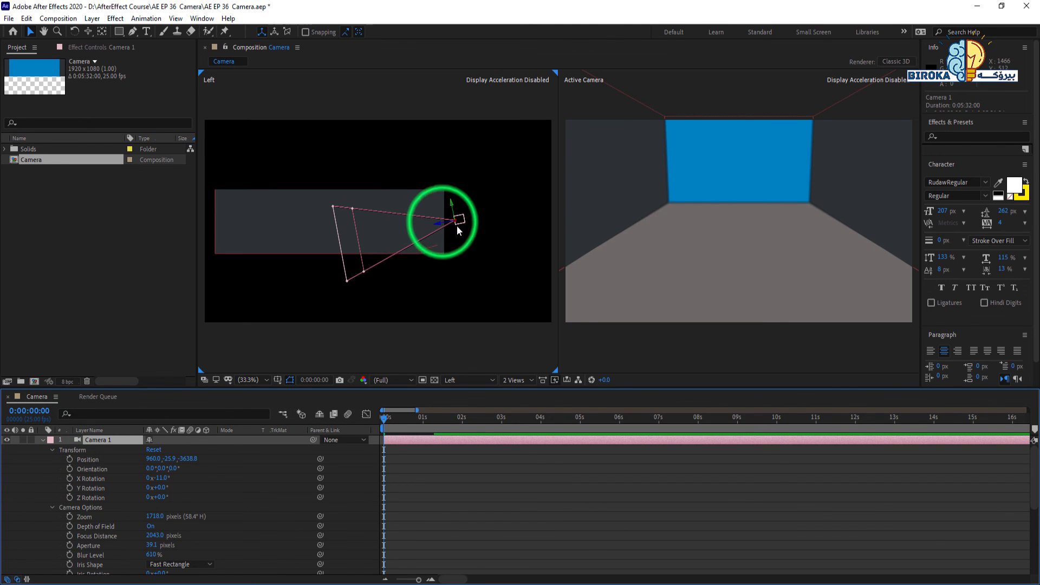
pyautogui.moveTo(442, 223); pyautogui.dragTo(523, 224)
pyautogui.click(385, 420)
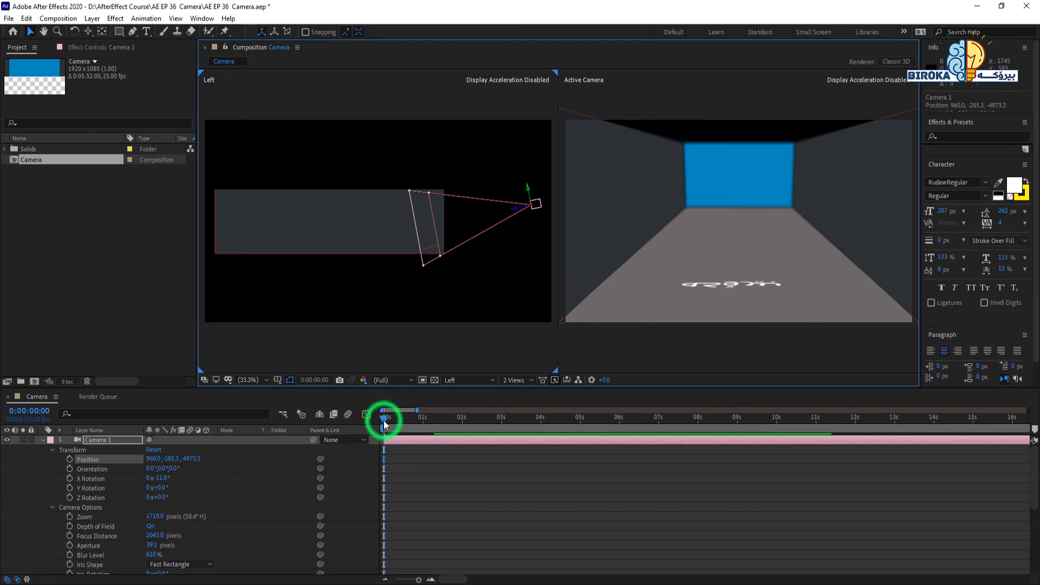
pyautogui.moveTo(405, 424); pyautogui.dragTo(399, 424)
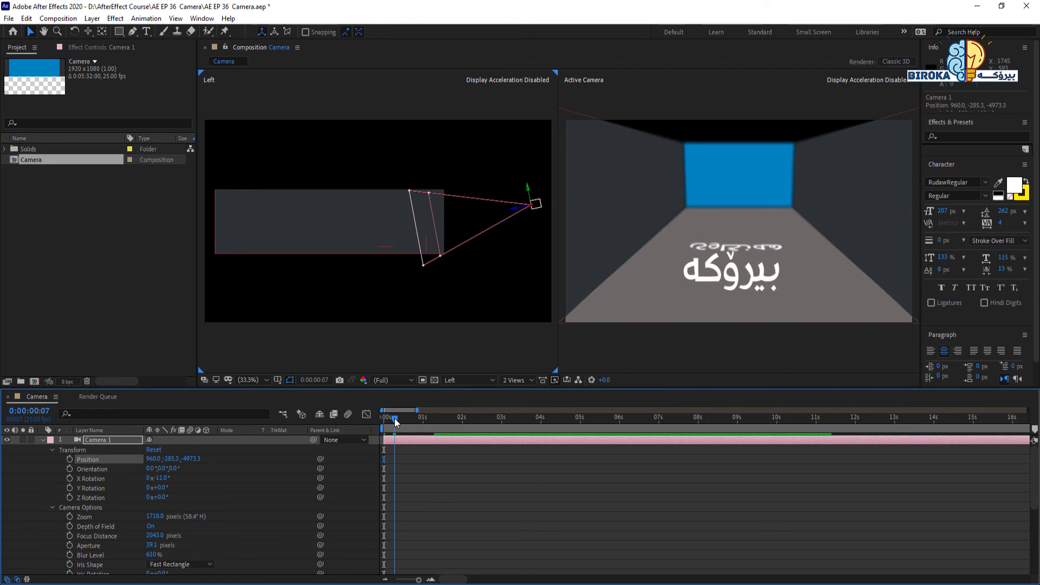
pyautogui.press('pageup')
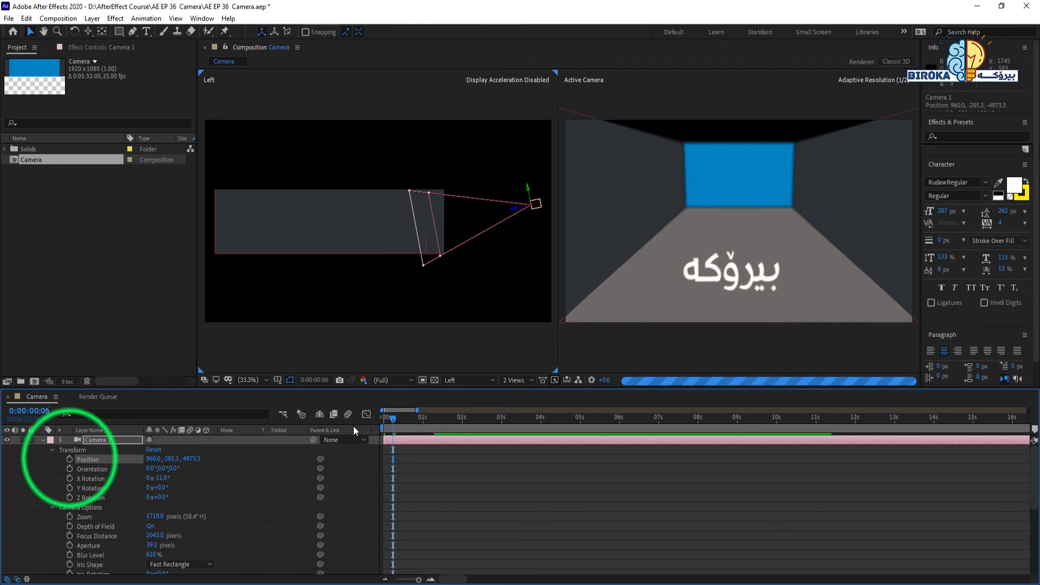
pyautogui.click(69, 459)
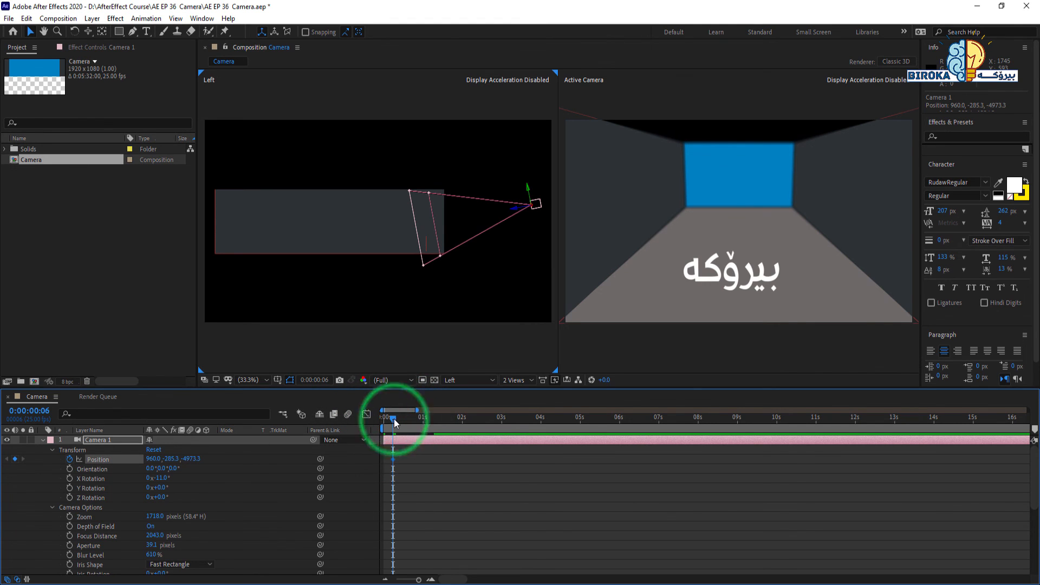
# At 0:00:00:14, move Camera 1 forward to about 960, -182.9, -4446.7 and set its Aperture to 81.1 pixels.
pyautogui.moveTo(395, 424); pyautogui.dragTo(408, 420)
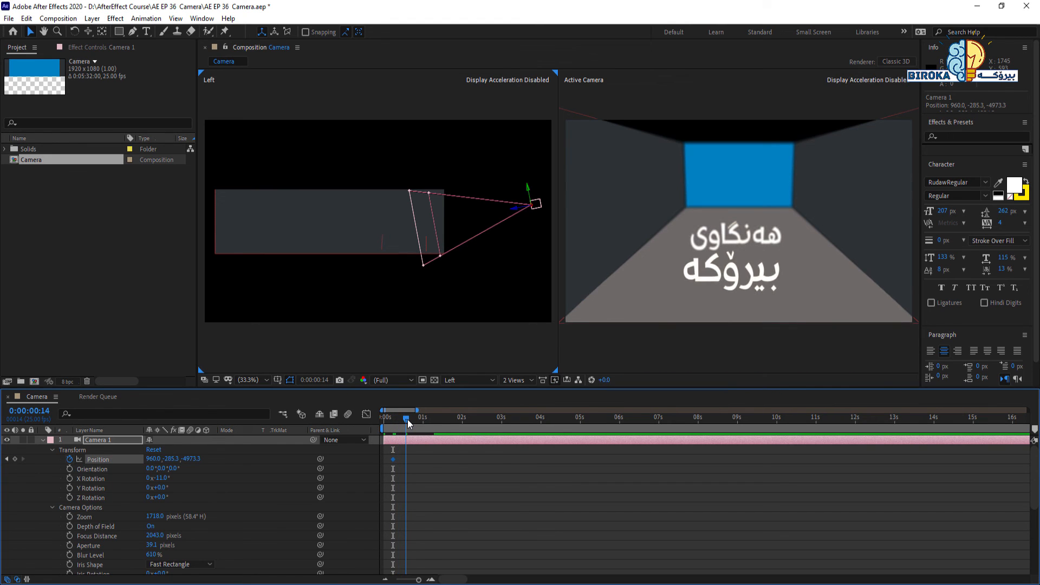
pyautogui.click(516, 212)
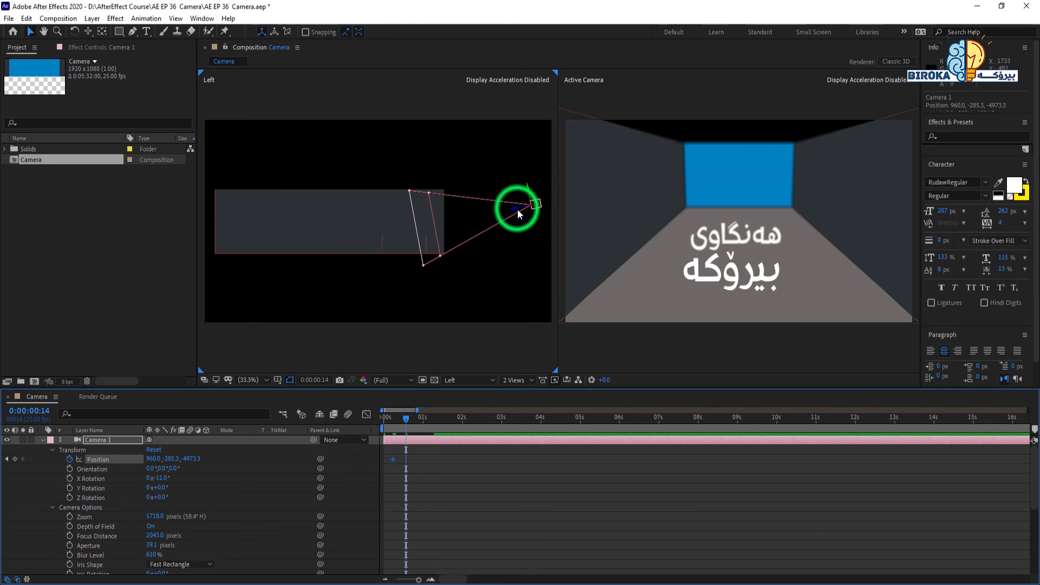
pyautogui.moveTo(518, 212); pyautogui.dragTo(486, 216)
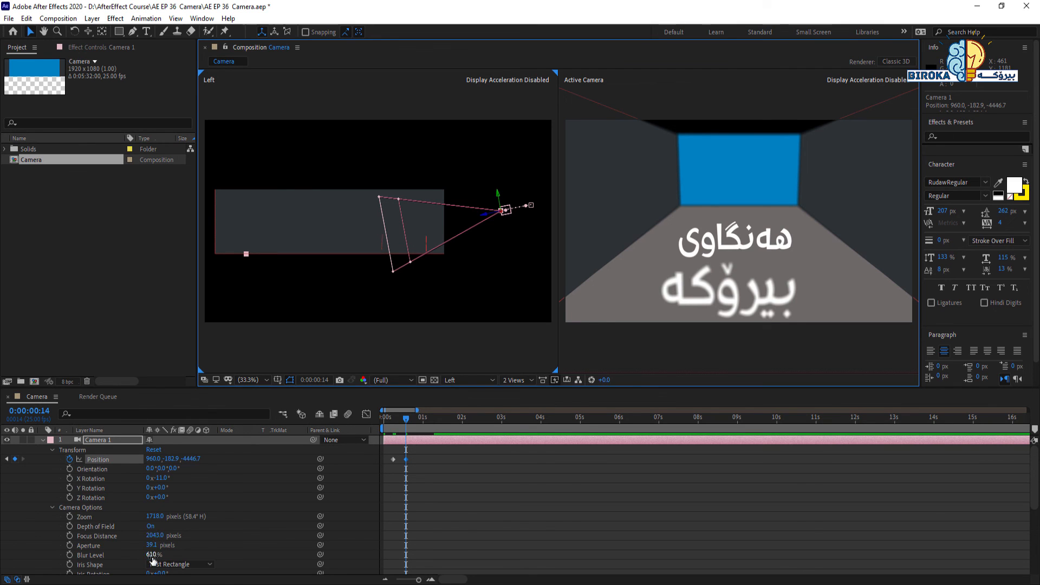
pyautogui.moveTo(152, 549); pyautogui.dragTo(162, 548)
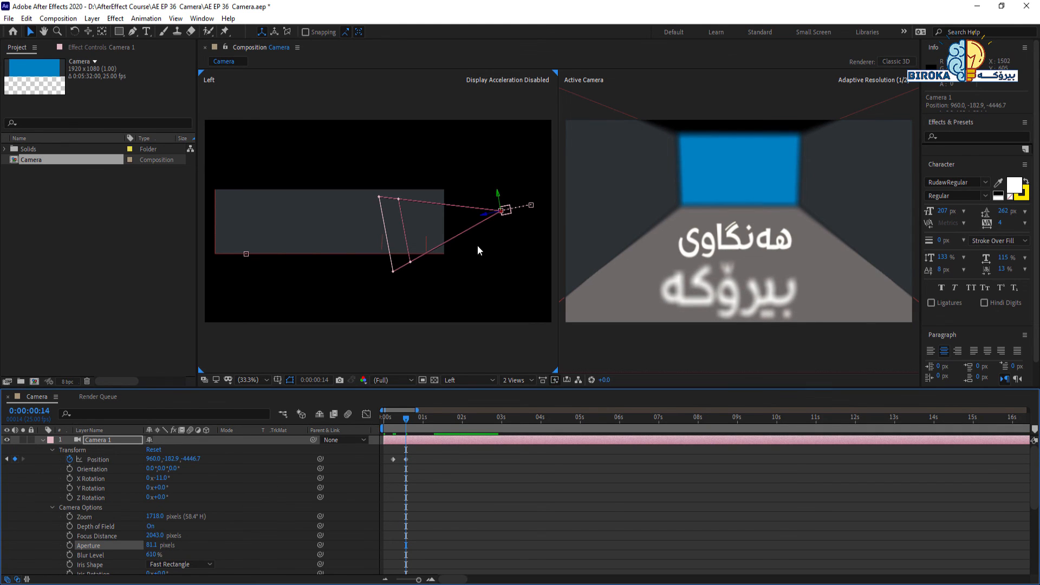
# Move Camera 1 forward to about 960, -160.3, -4330 and shift the new Position keyframe to 0:00:00:24.
pyautogui.click(407, 418)
pyautogui.moveTo(408, 423); pyautogui.dragTo(426, 426)
pyautogui.click(486, 217)
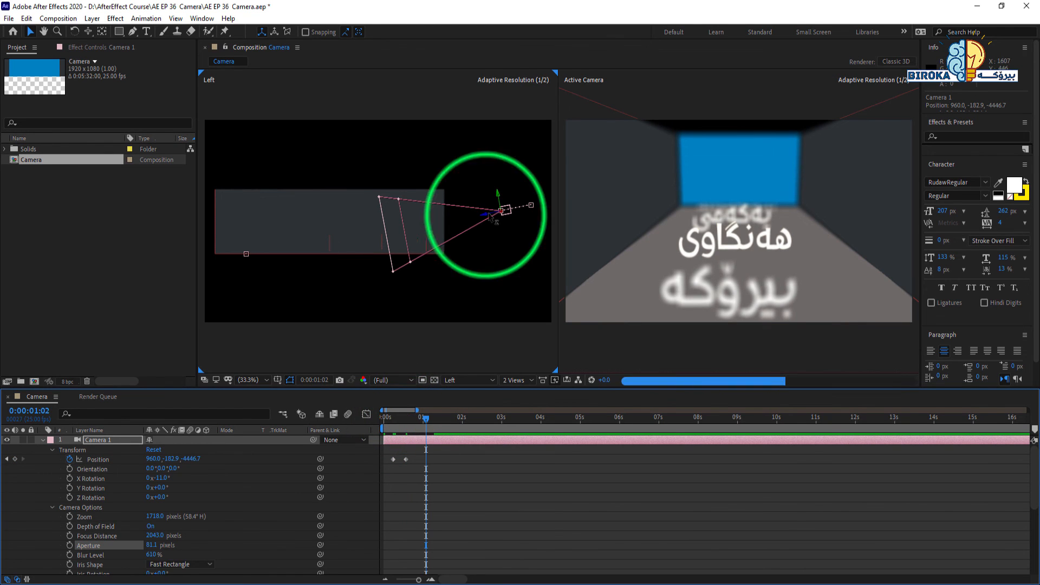
pyautogui.moveTo(487, 217)
pyautogui.mouseDown()
pyautogui.moveTo(450, 219)
pyautogui.moveTo(480, 219)
pyautogui.mouseUp()
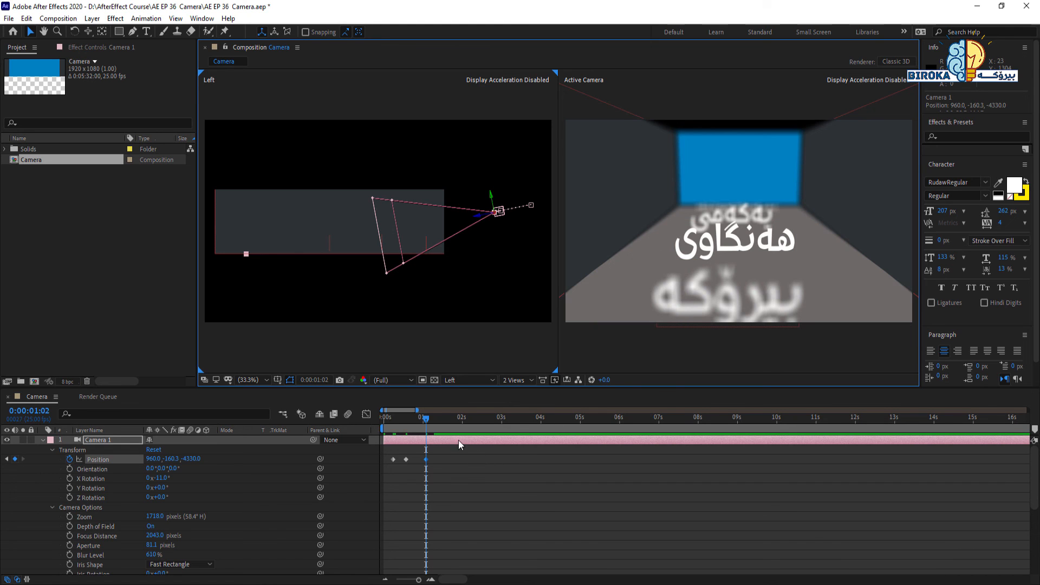
pyautogui.click(426, 459)
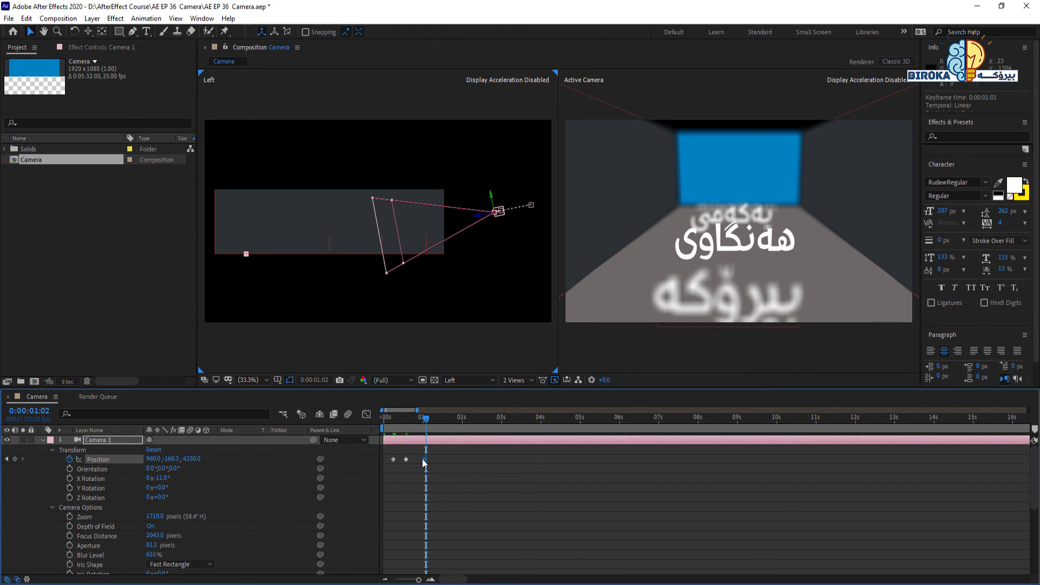
pyautogui.moveTo(426, 459); pyautogui.dragTo(422, 459)
# At 0:00:01:05, keyframe Camera 1 farther forward at about 960, -144.4, -3634.5.
pyautogui.click(428, 420)
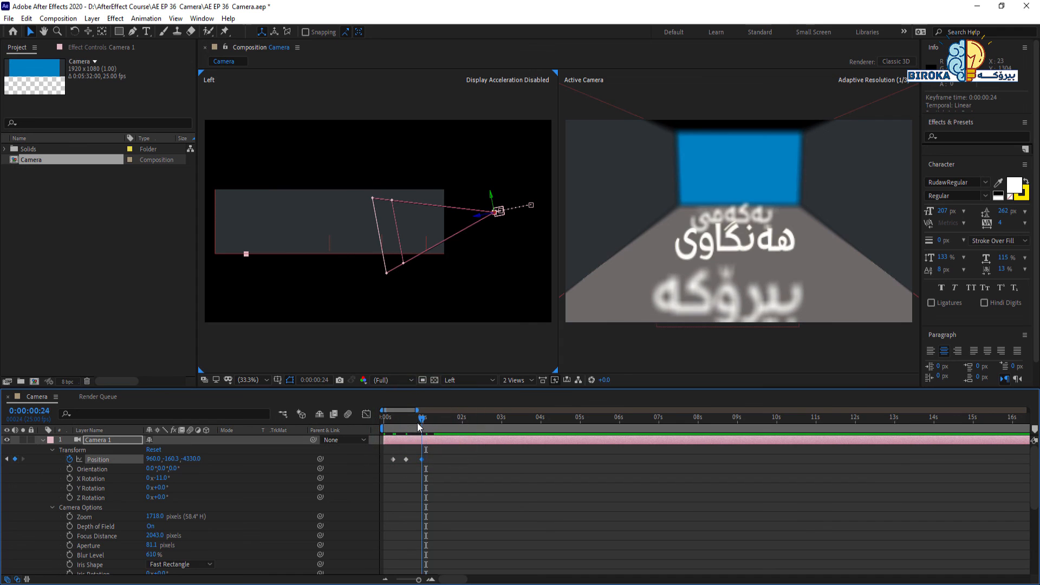
pyautogui.moveTo(427, 420)
pyautogui.mouseDown()
pyautogui.moveTo(418, 426)
pyautogui.moveTo(433, 428)
pyautogui.mouseUp()
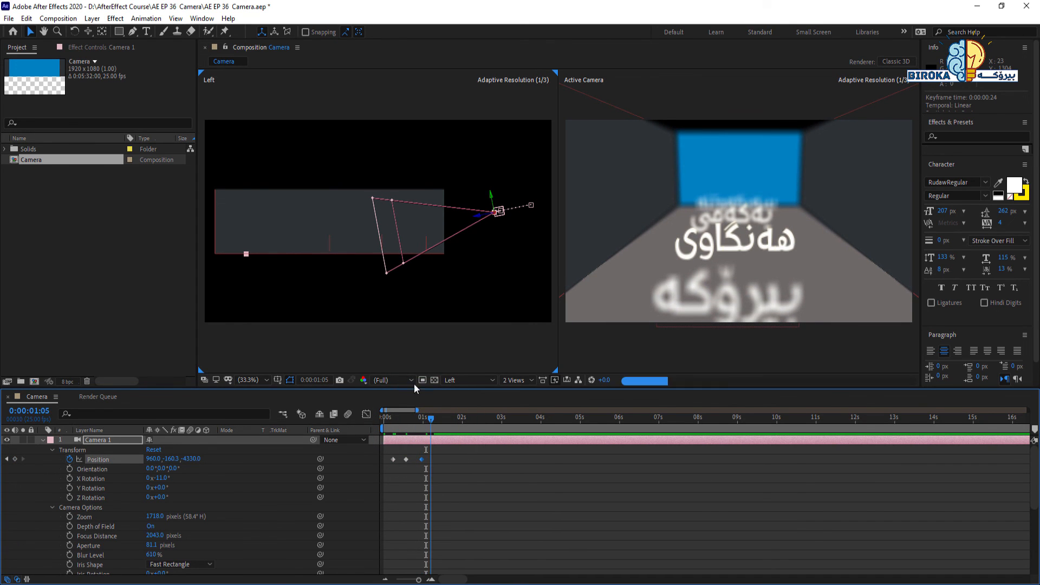
pyautogui.click(479, 217)
pyautogui.moveTo(479, 216); pyautogui.dragTo(450, 198)
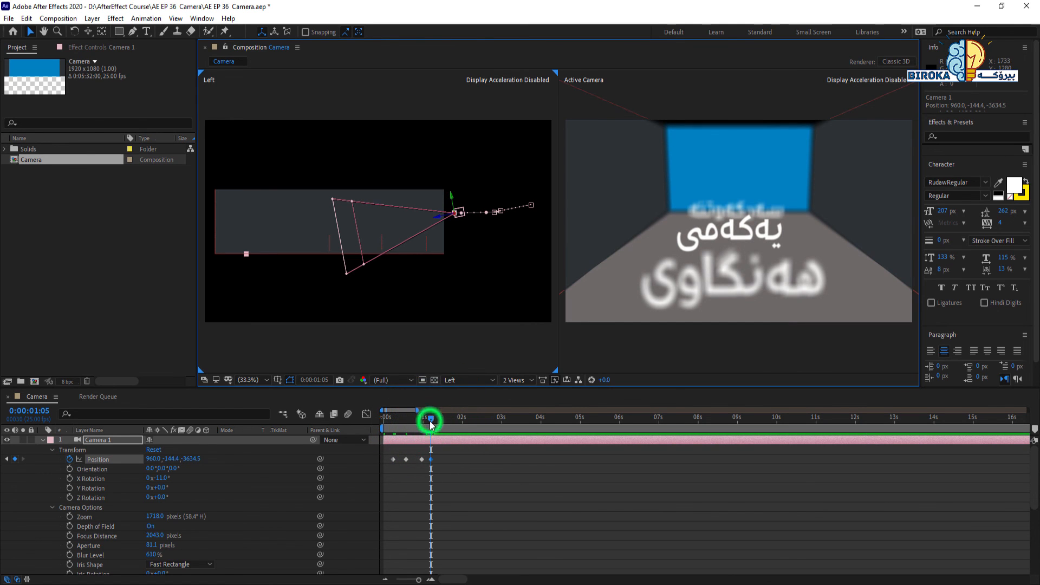
# At 0:00:01:19, move Camera 1 forward and down toward the last word, to about 960, 106.4, -1683.4.
pyautogui.moveTo(432, 425); pyautogui.dragTo(442, 426)
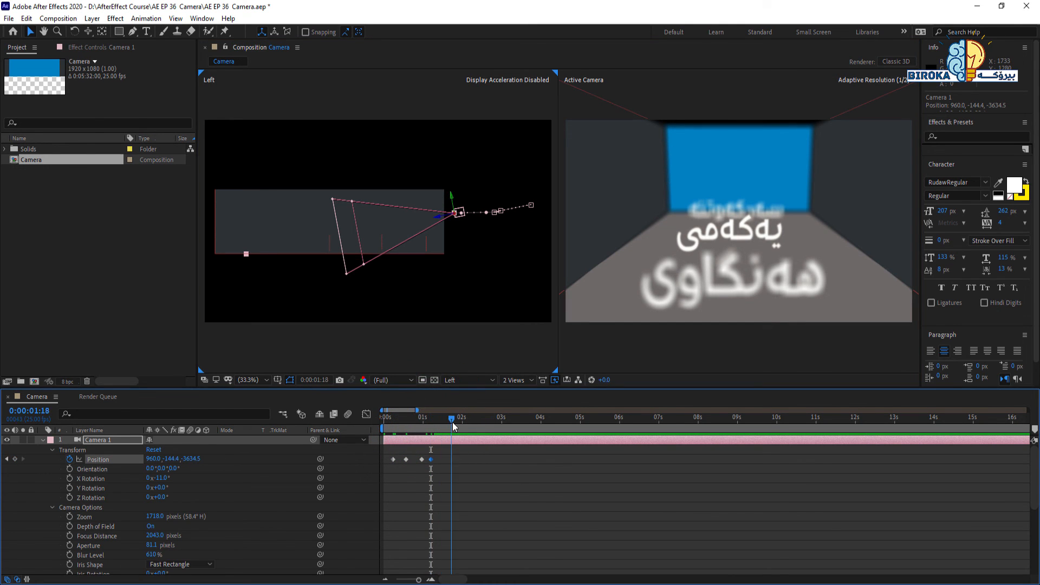
pyautogui.click(437, 219)
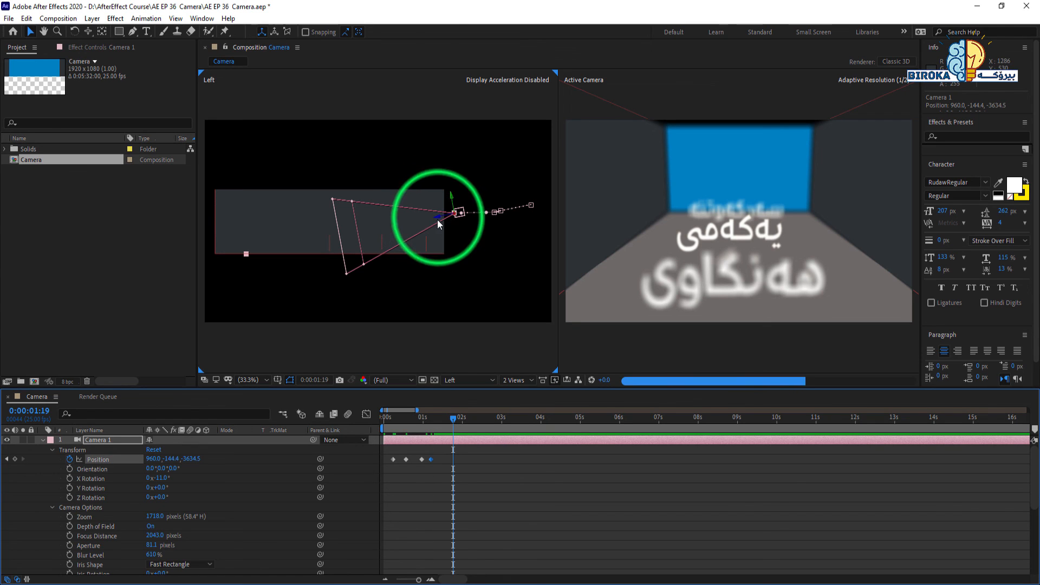
pyautogui.moveTo(438, 219); pyautogui.dragTo(310, 223)
pyautogui.click(330, 223)
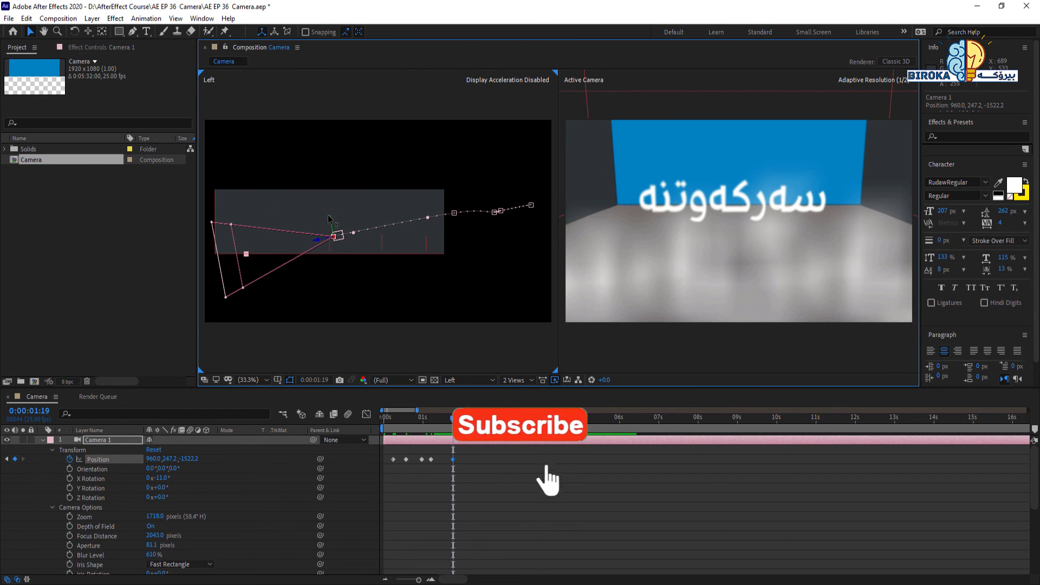
pyautogui.moveTo(329, 222); pyautogui.dragTo(329, 215)
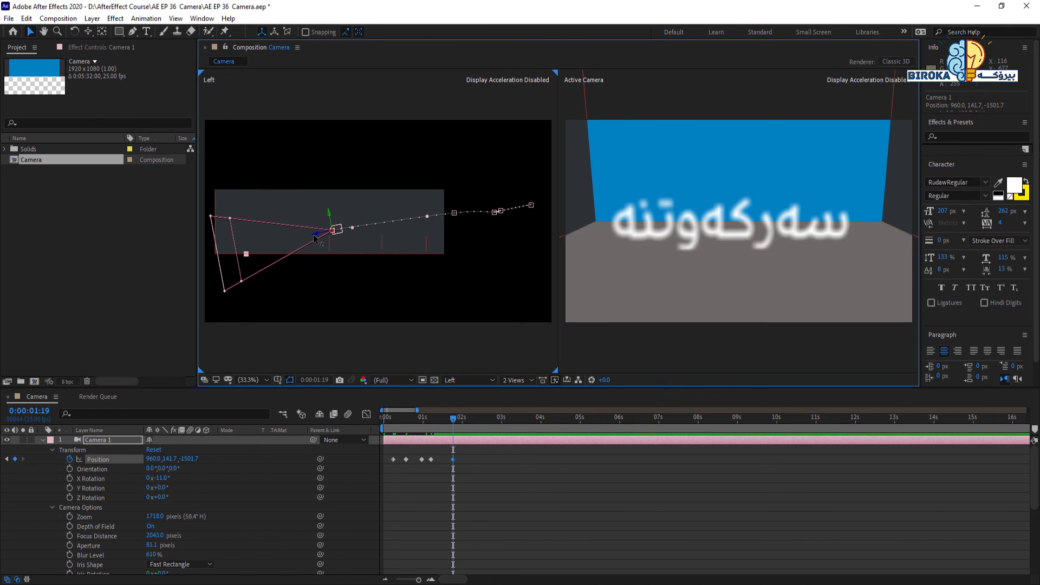
pyautogui.moveTo(315, 239); pyautogui.dragTo(333, 243)
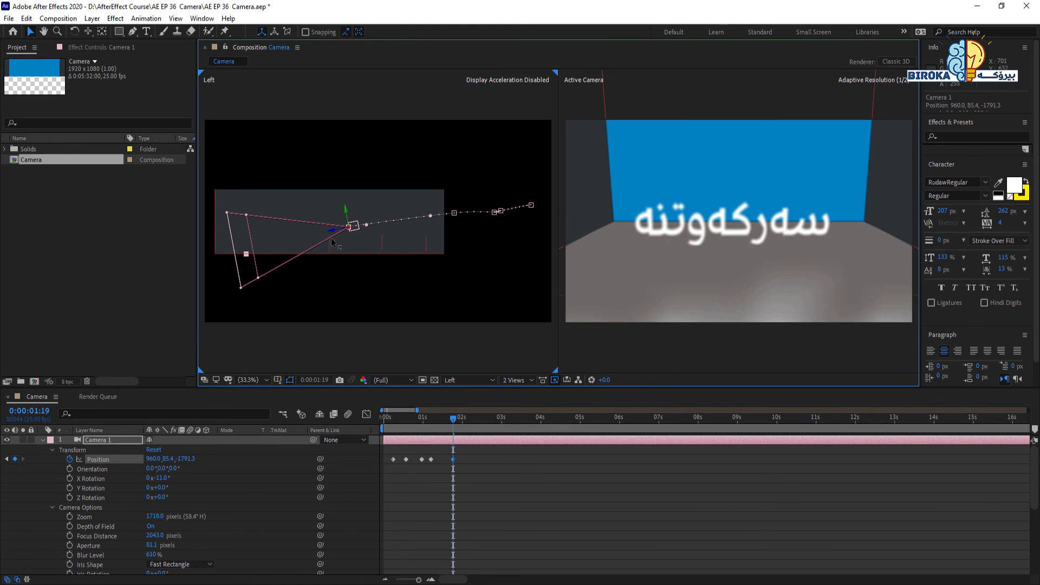
pyautogui.moveTo(326, 242); pyautogui.dragTo(320, 242)
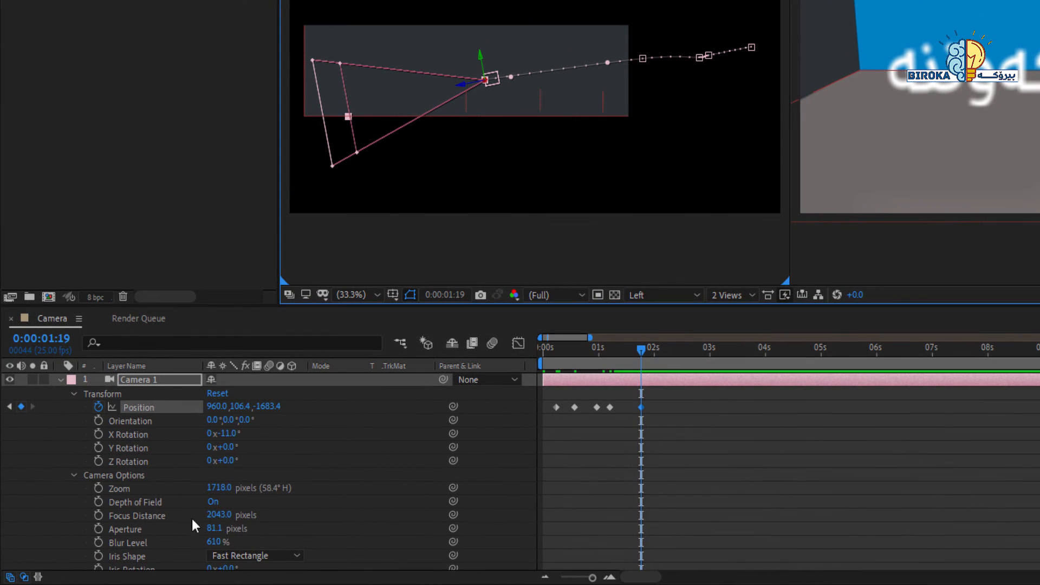
# At 0:00:01:19, keyframe Camera 1's Focus Distance at 1516 pixels, Aperture at 81.1 pixels and Blur Level at 560%.
pyautogui.click(98, 515)
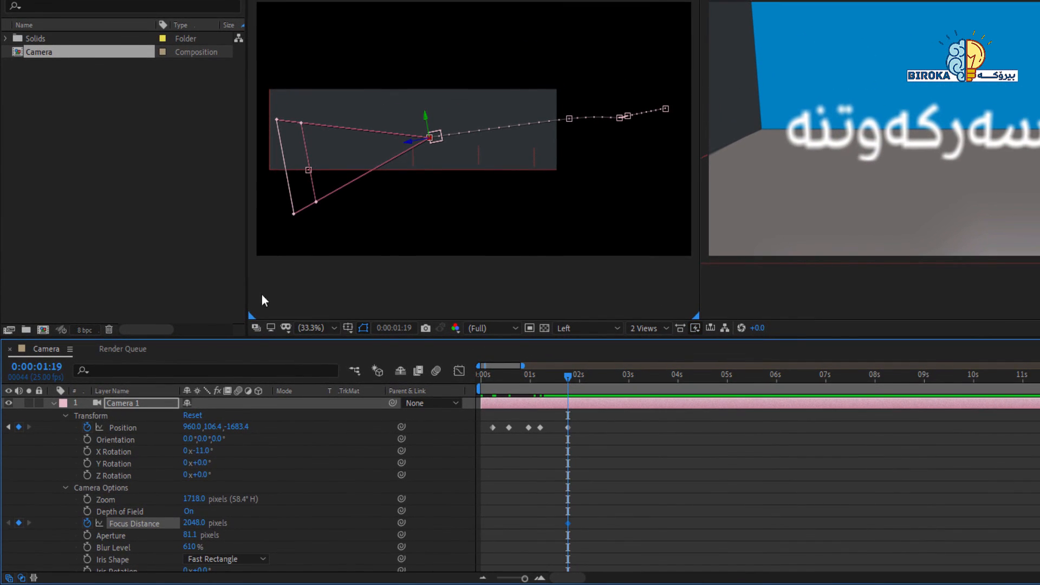
pyautogui.moveTo(180, 524); pyautogui.dragTo(154, 524)
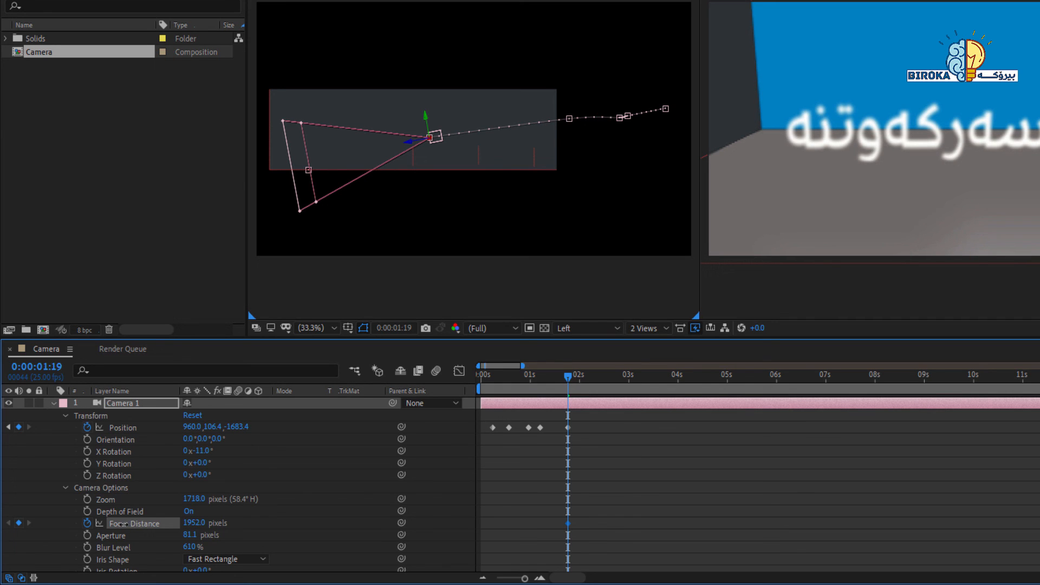
pyautogui.moveTo(116, 524); pyautogui.dragTo(33, 512)
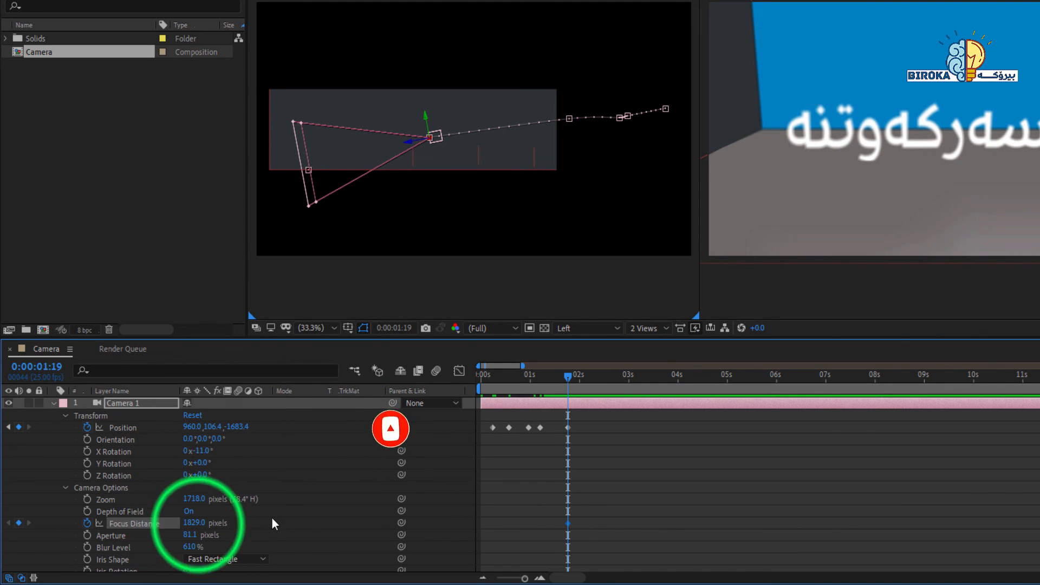
pyautogui.moveTo(234, 525); pyautogui.dragTo(2, 530)
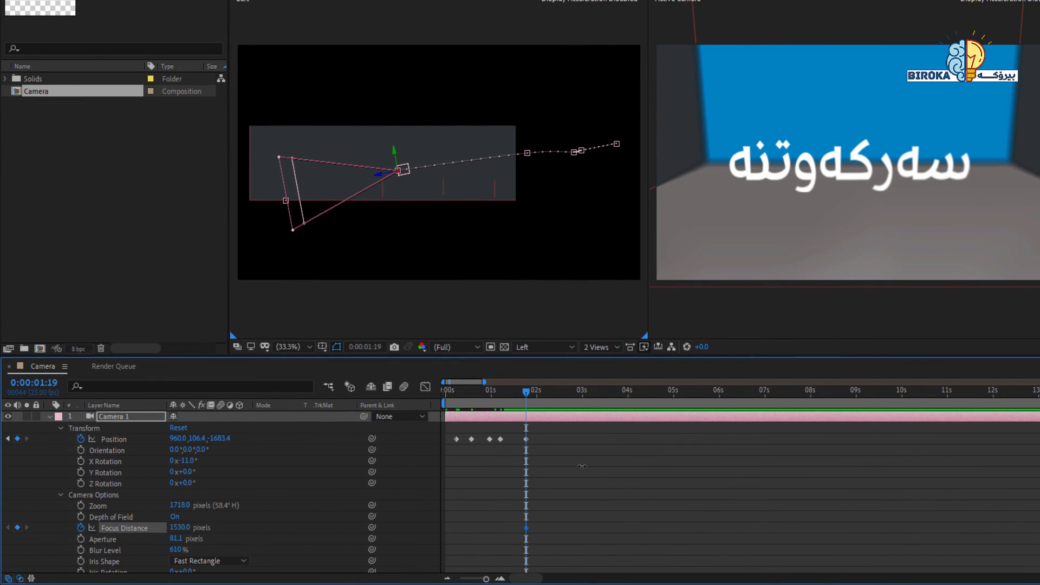
pyautogui.moveTo(174, 528); pyautogui.dragTo(133, 529)
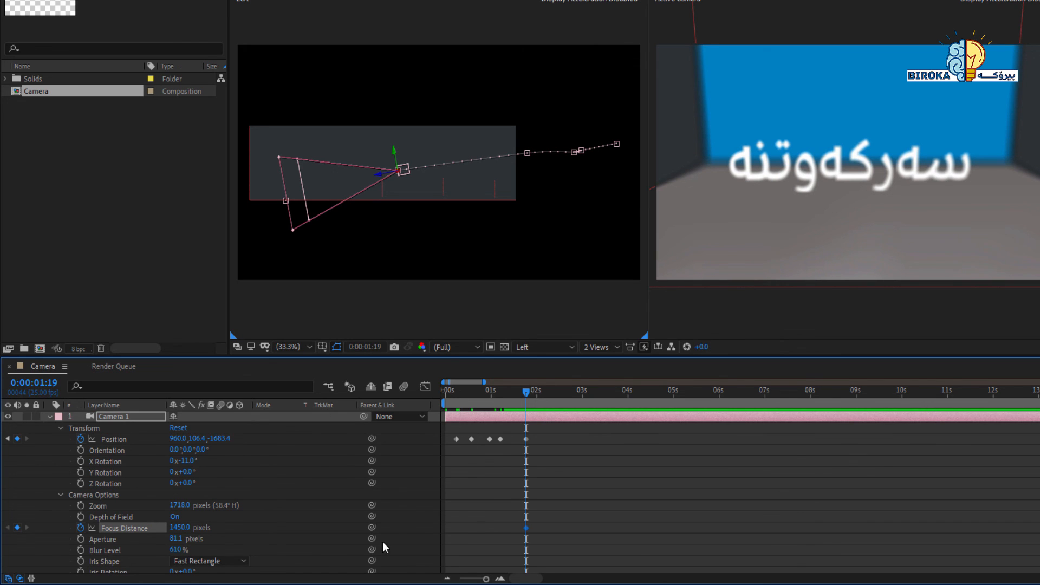
pyautogui.moveTo(177, 528); pyautogui.dragTo(253, 549)
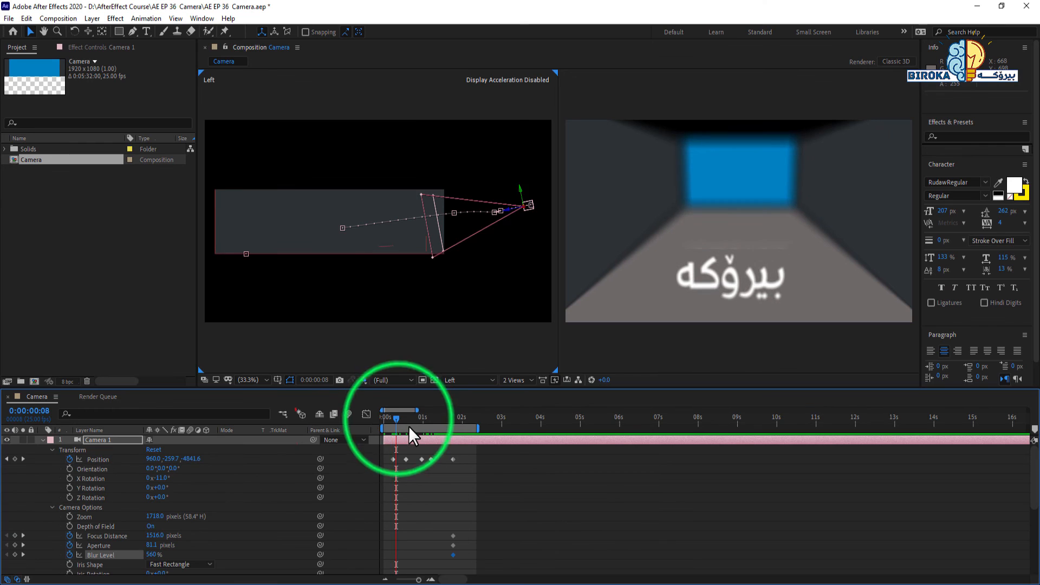
# Play back the camera animation from the start of the composition to check the movement and focus.
pyautogui.moveTo(409, 426); pyautogui.dragTo(385, 418)
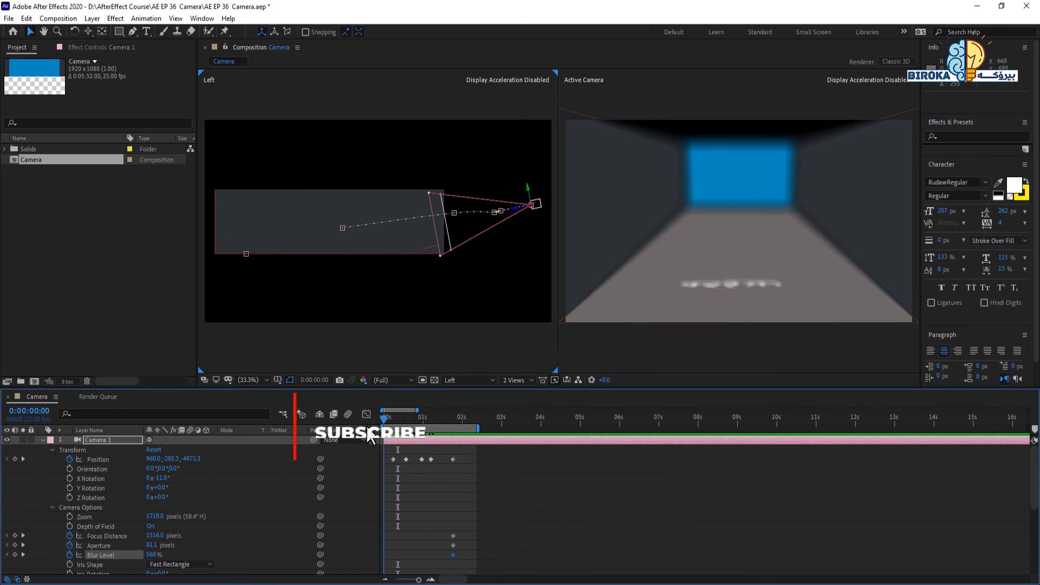
pyautogui.press('space')
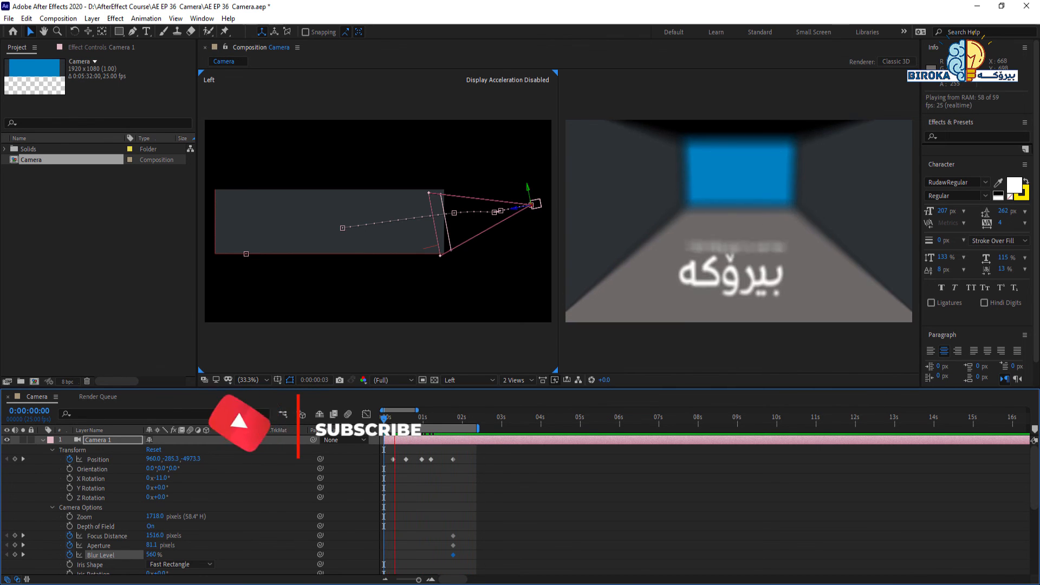
pyautogui.press('space')
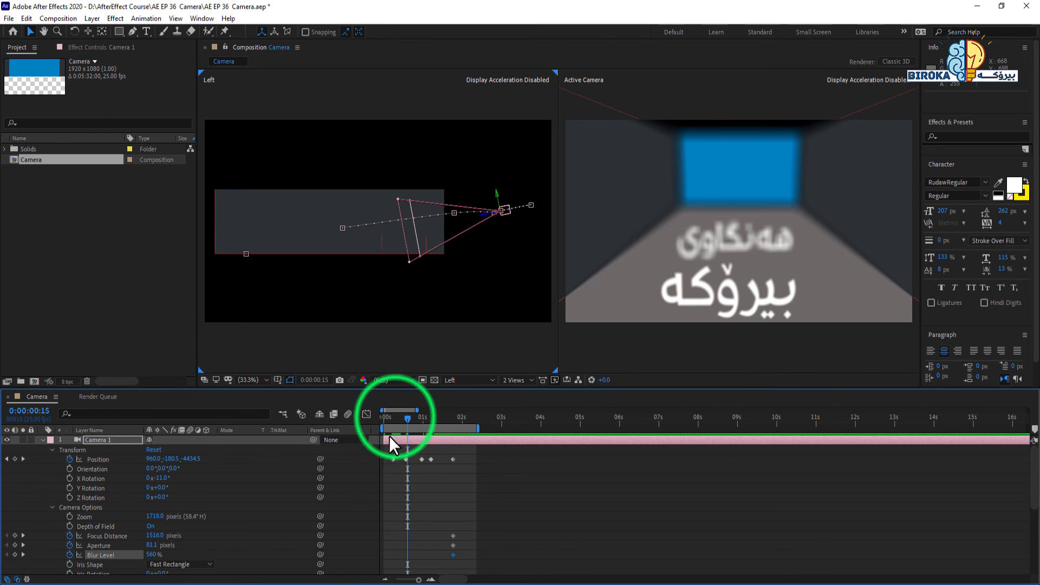
pyautogui.moveTo(394, 417); pyautogui.dragTo(366, 422)
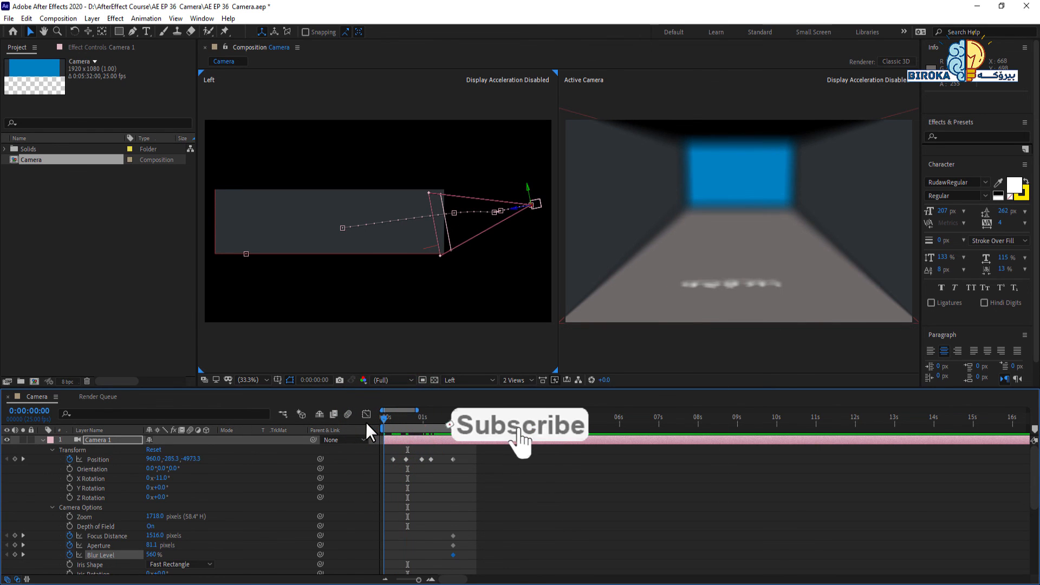
pyautogui.press('space')
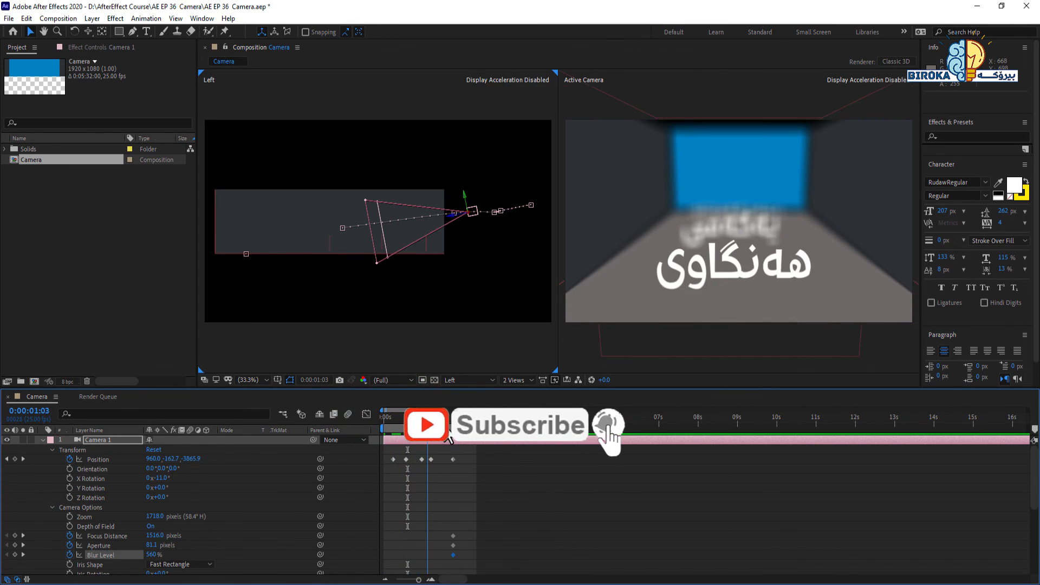